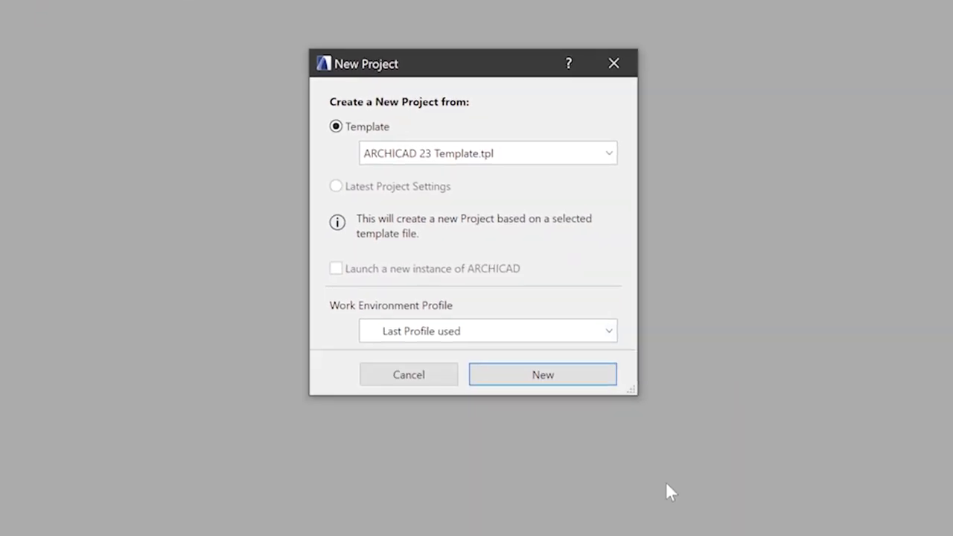
# Step: Keep ARCHICAD 23 Template.tpl as the template for the new project
pyautogui.click(550, 153)
pyautogui.click(551, 153)
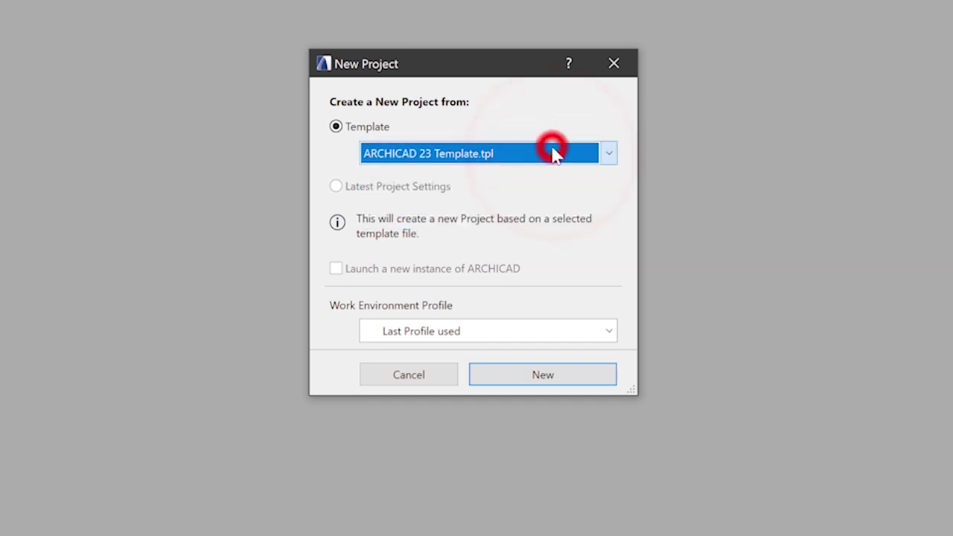
# Step: Create the project and delete all four elevation markers from the Ground Floor plan
pyautogui.click(521, 332)
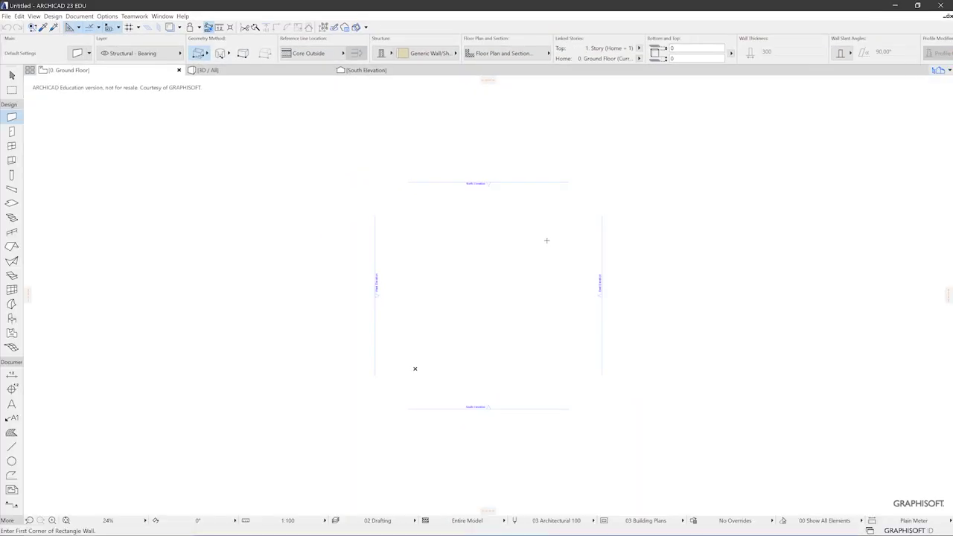
pyautogui.click(11, 75)
pyautogui.moveTo(358, 161); pyautogui.dragTo(637, 445)
pyautogui.click(637, 445)
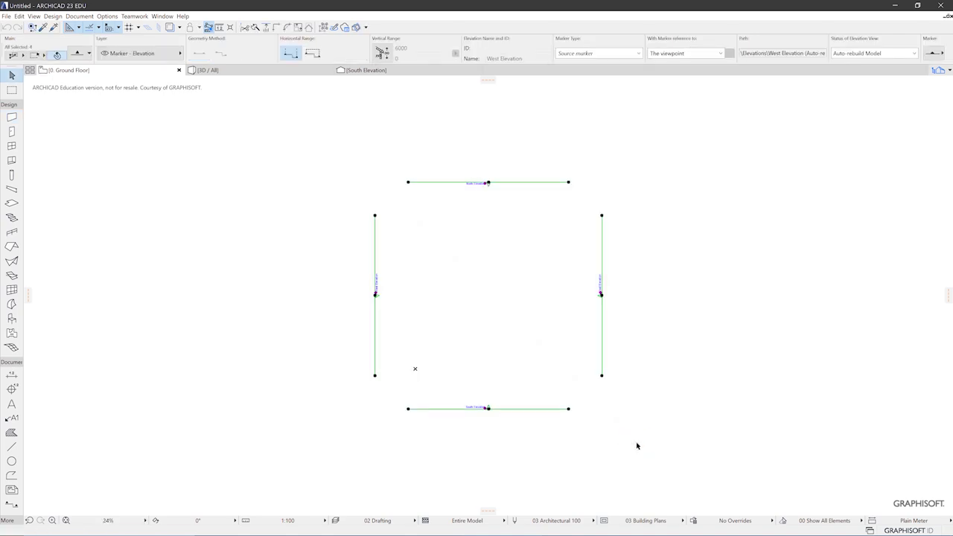
pyautogui.press('Delete')
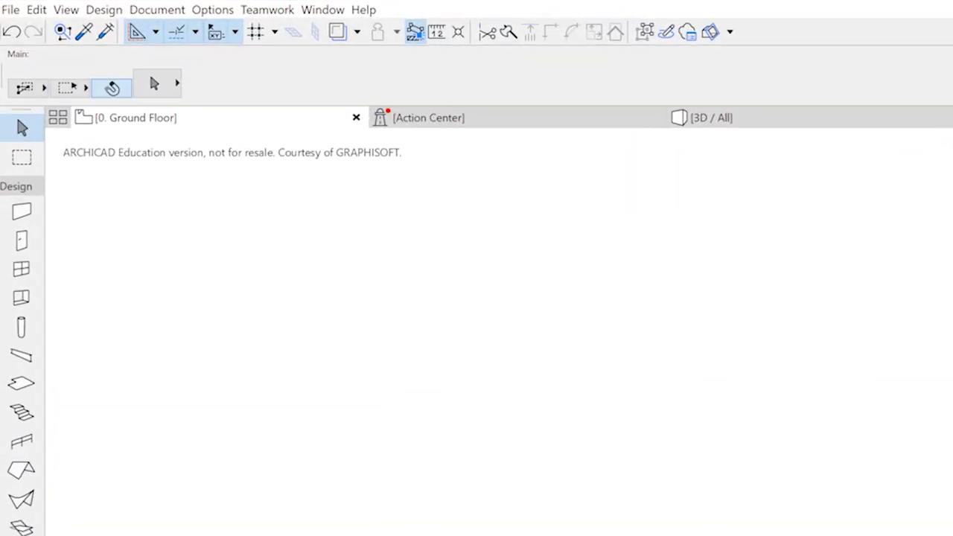
# Step: Preview the 3D / All view, return to the floor plan, then view and close the Action Center
pyautogui.click(842, 128)
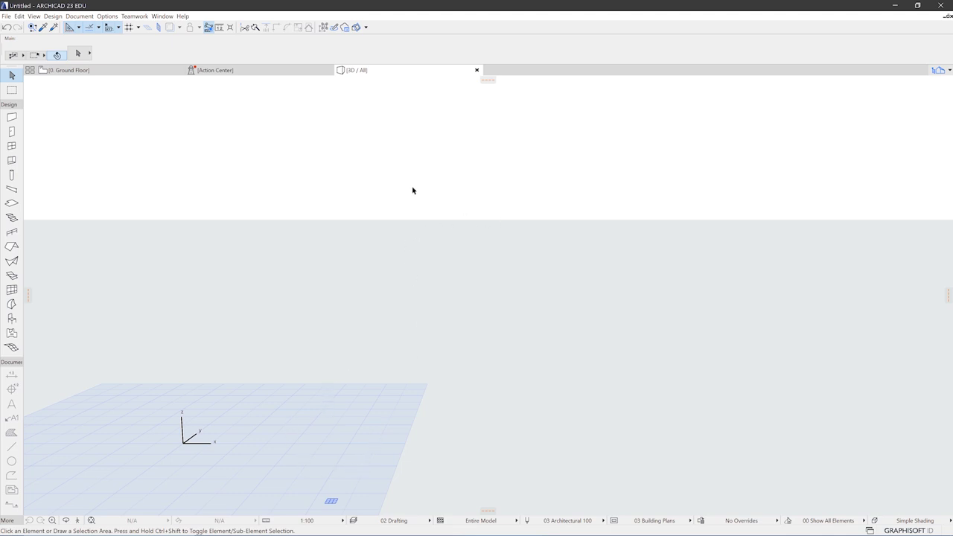
pyautogui.press('F2')
pyautogui.click(261, 72)
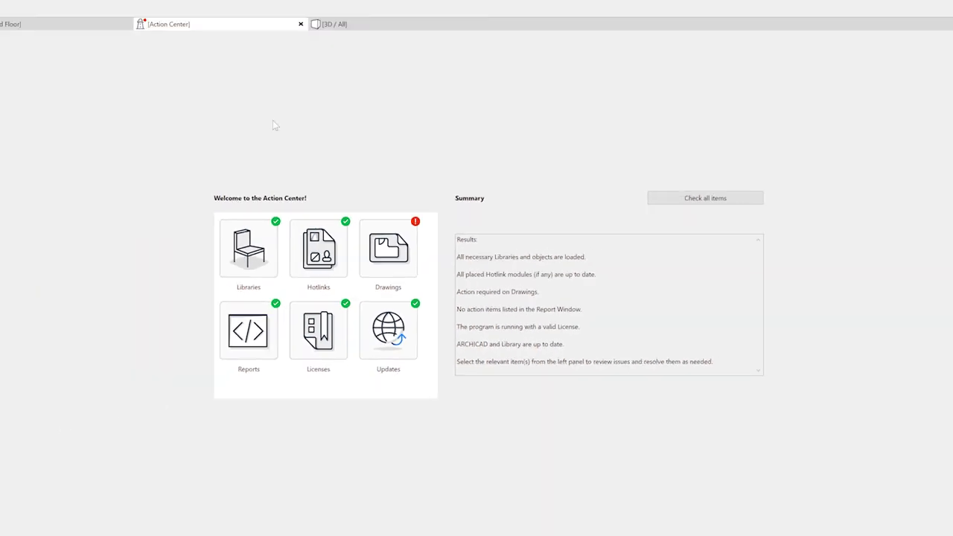
pyautogui.click(327, 70)
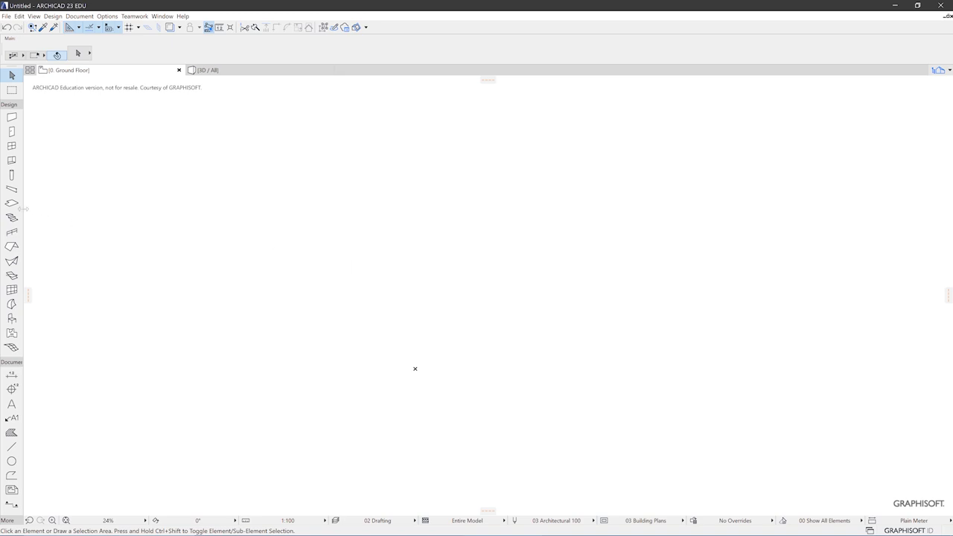
# Step: Widen the toolbox to show tool names, expand More, and pick Opening then Beam
pyautogui.moveTo(25, 209); pyautogui.dragTo(140, 229)
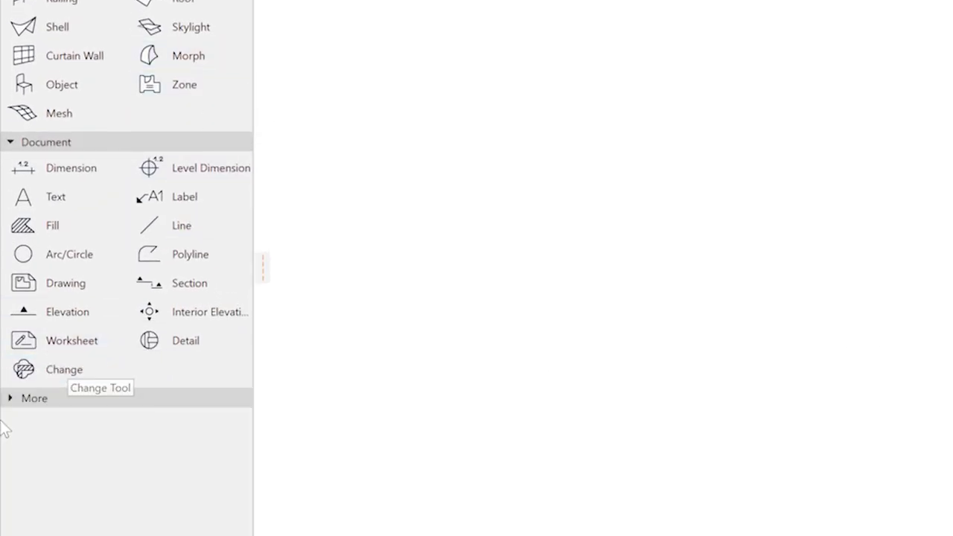
pyautogui.click(15, 399)
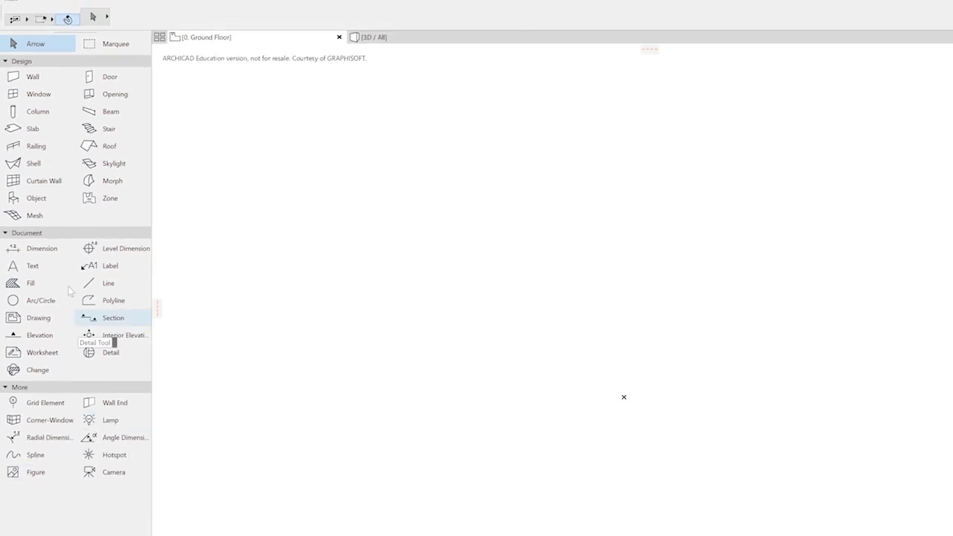
pyautogui.click(133, 67)
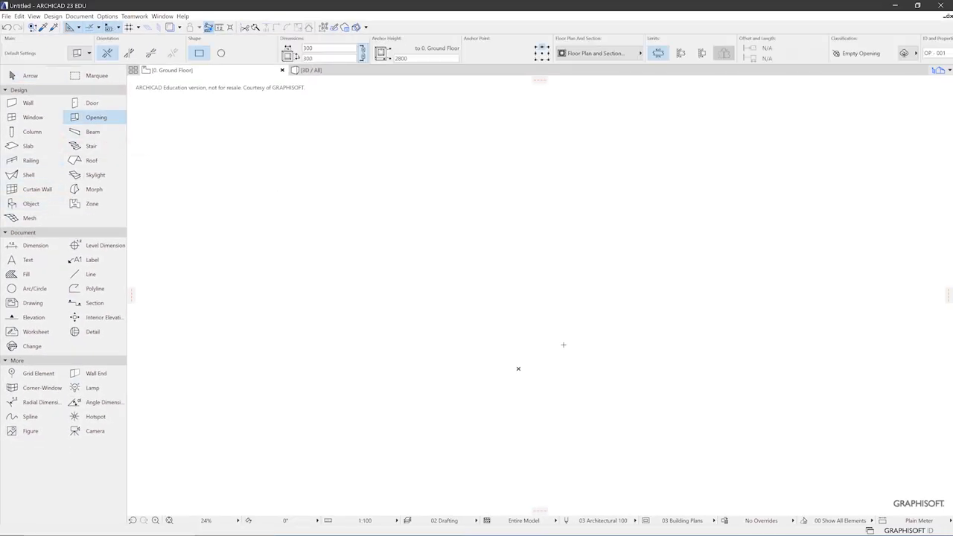
pyautogui.click(92, 131)
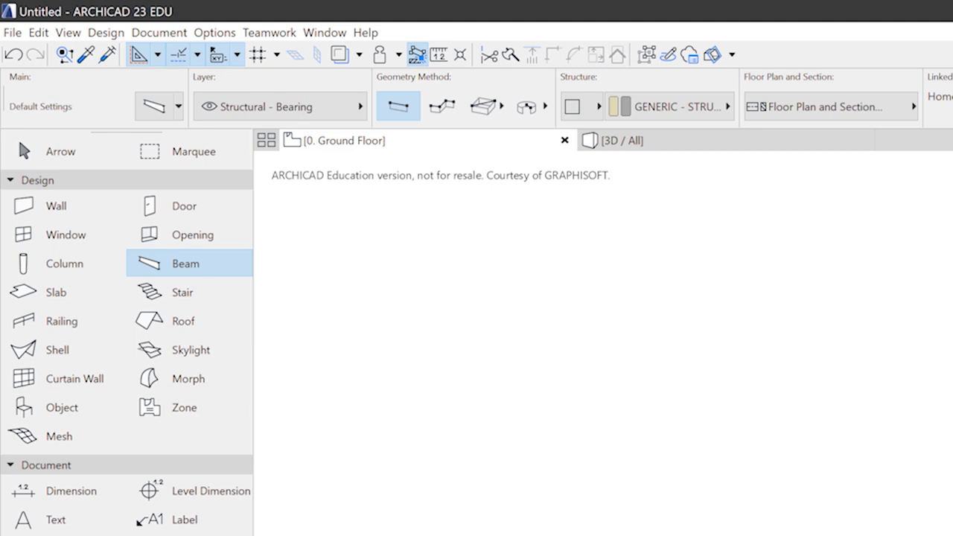
# Step: Check the Wall settings, then activate the Line tool with Solid Line, pen 62, 2D Drafting - General
pyautogui.click(67, 209)
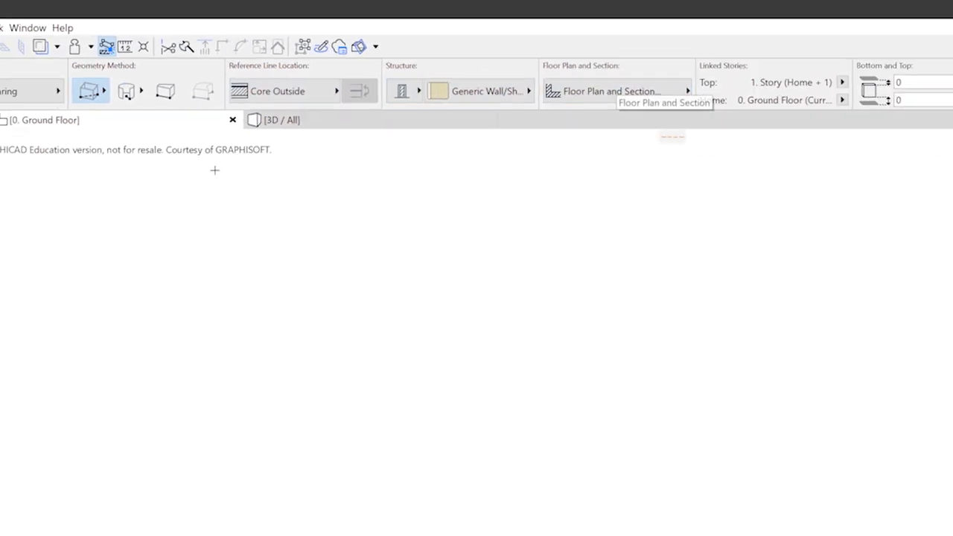
pyautogui.click(29, 334)
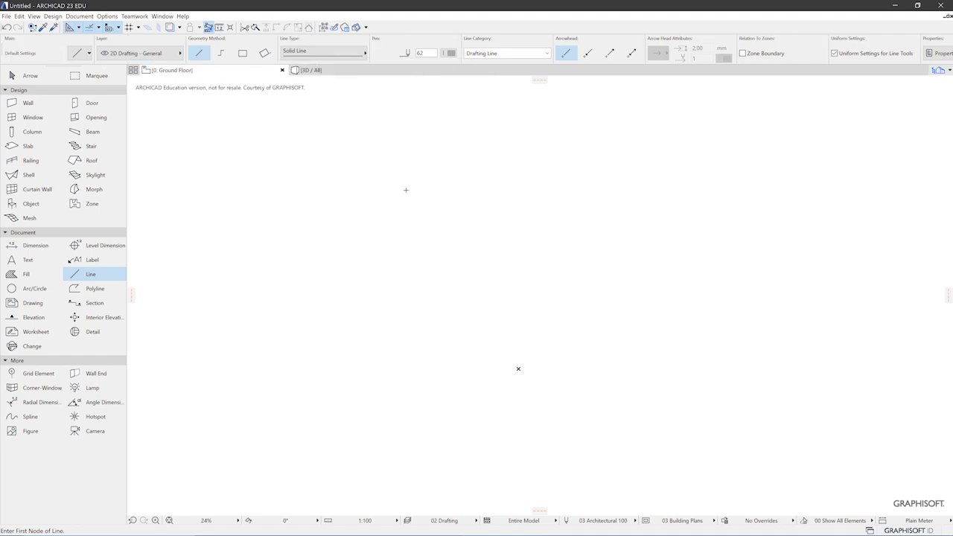
# Step: Browse the File menu submenus, then the Edit menu's Grouping, Display Order and Align submenus
pyautogui.click(6, 16)
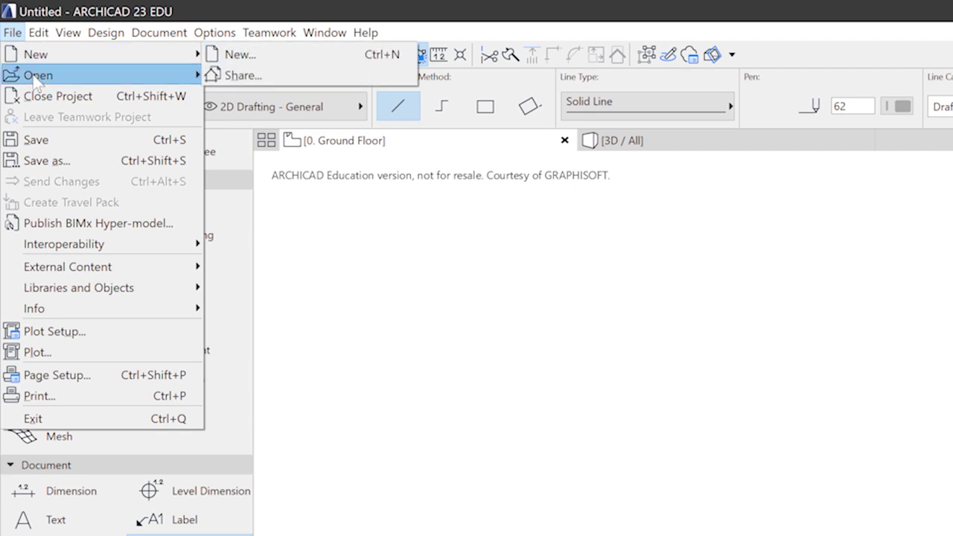
pyautogui.moveTo(34, 79)
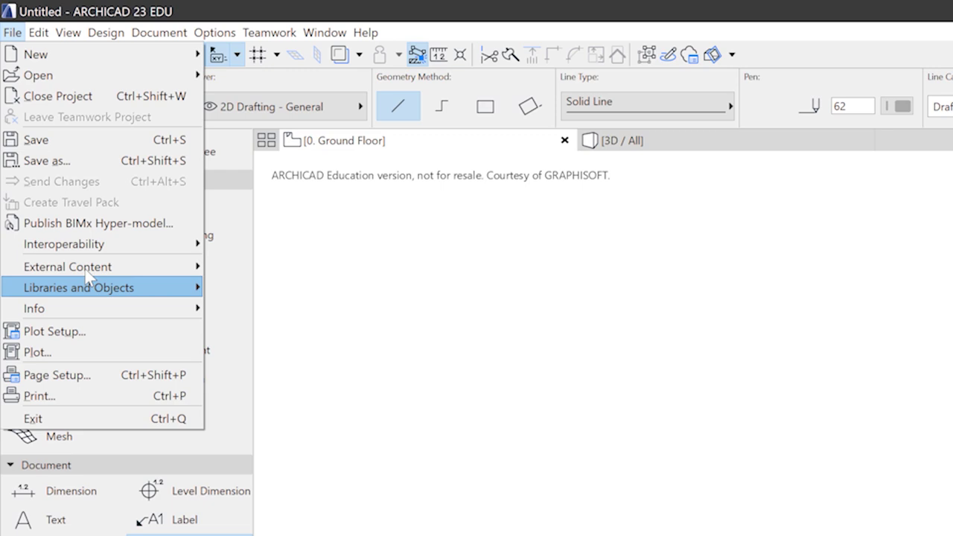
pyautogui.moveTo(87, 252)
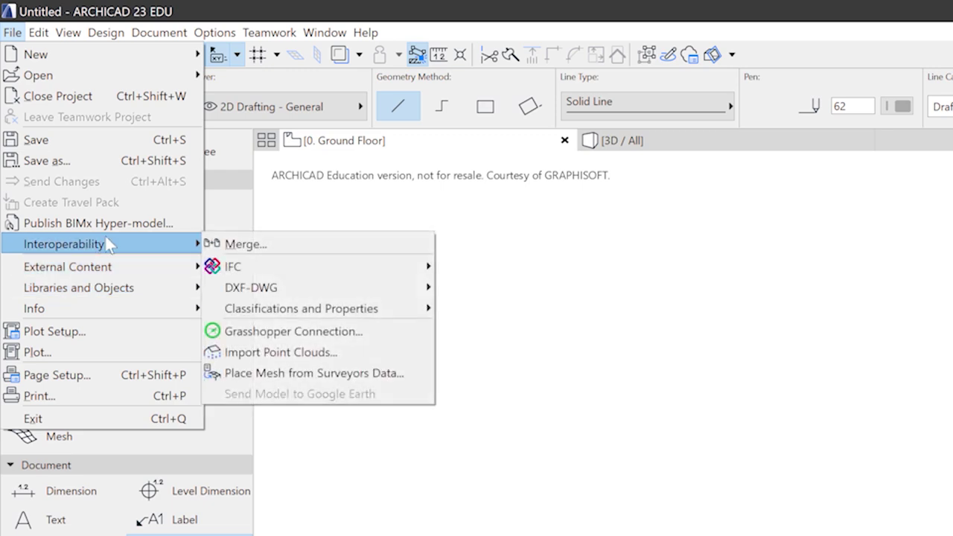
pyautogui.moveTo(257, 296)
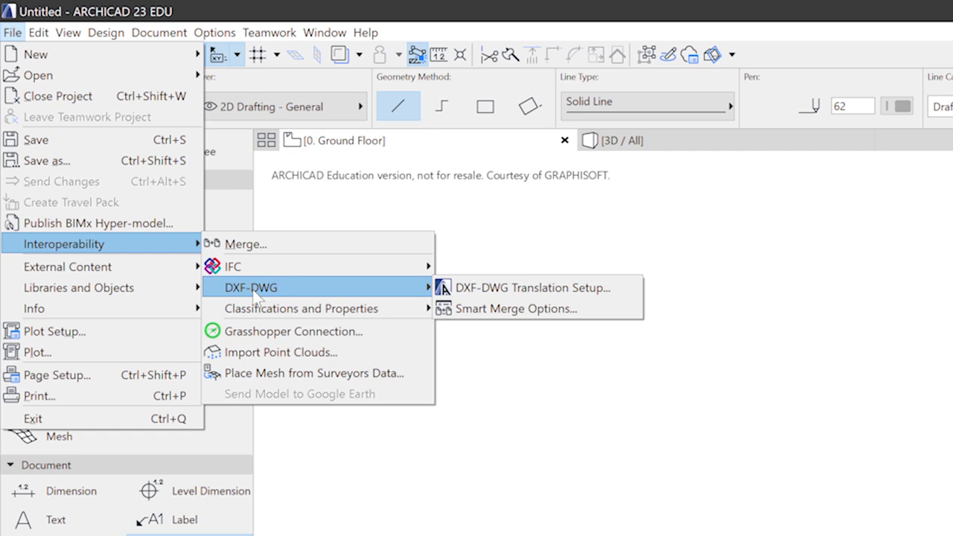
pyautogui.moveTo(40, 35)
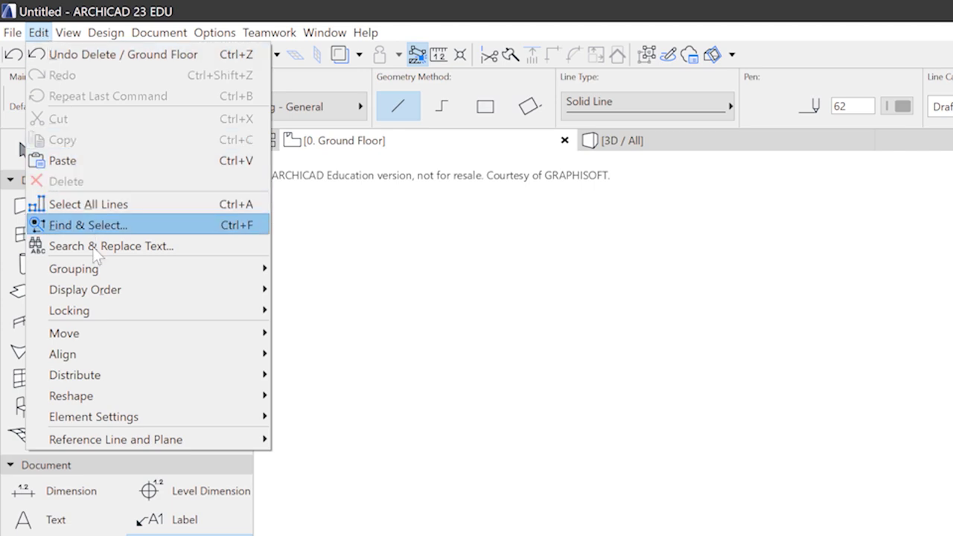
pyautogui.moveTo(98, 272)
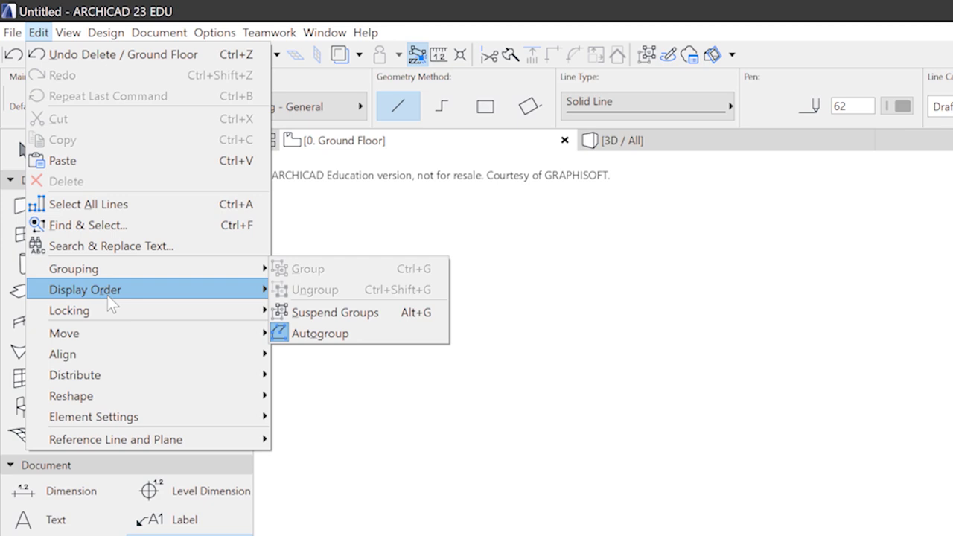
pyautogui.moveTo(90, 358)
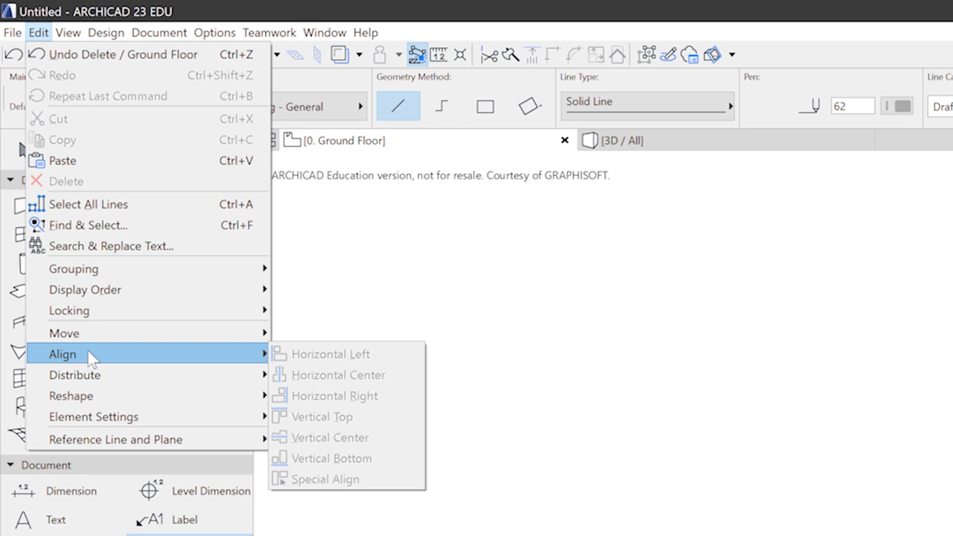
# Step: Switch on View > Construction Grid Display, then look at the 3D View Options submenu
pyautogui.moveTo(72, 39)
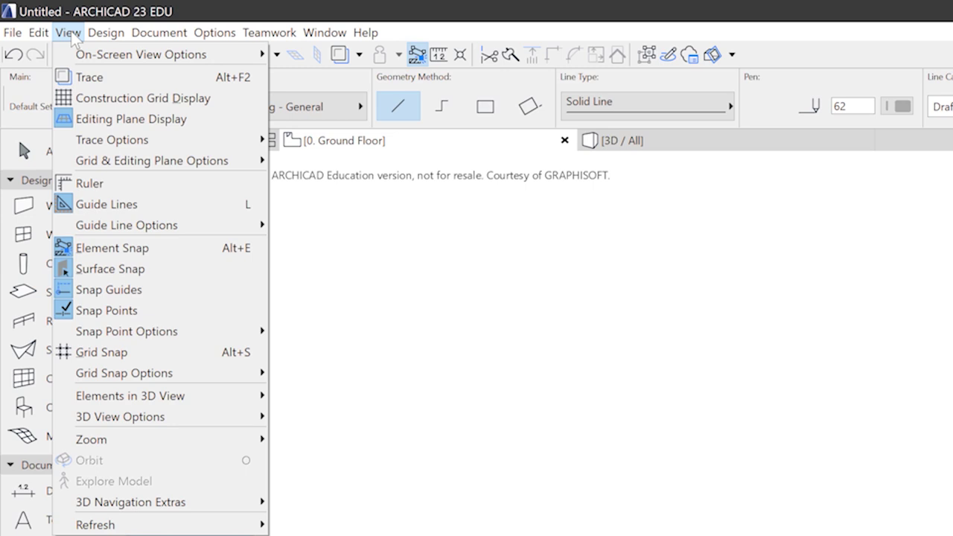
pyautogui.click(105, 98)
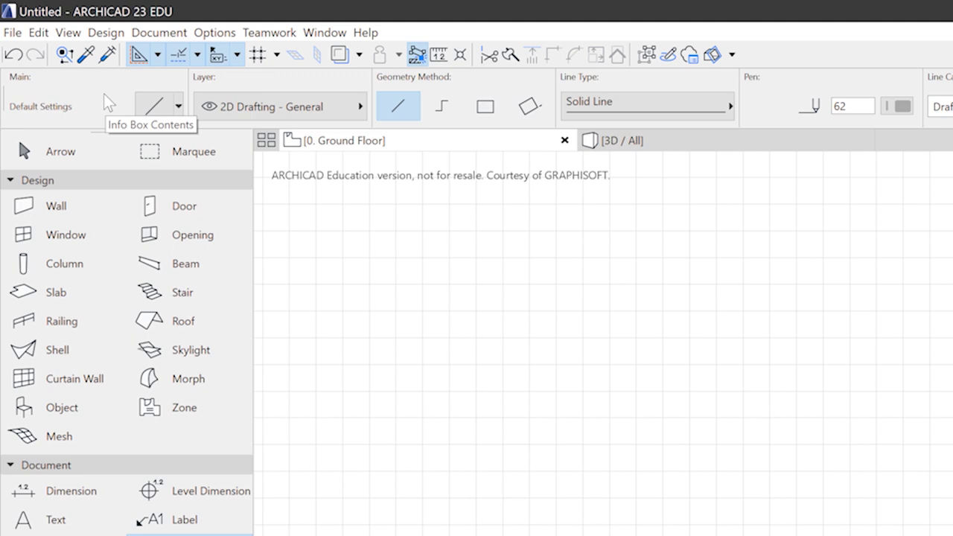
pyautogui.click(68, 32)
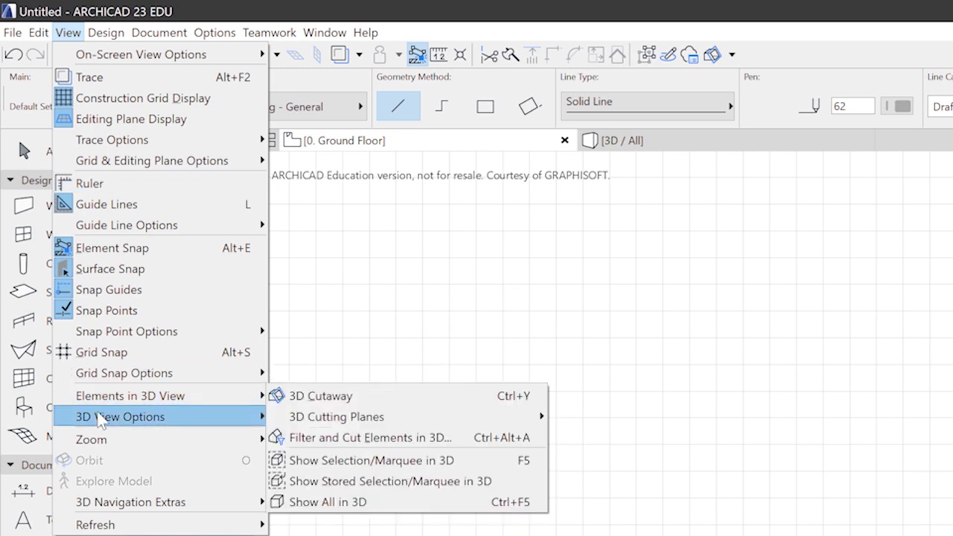
pyautogui.moveTo(103, 420)
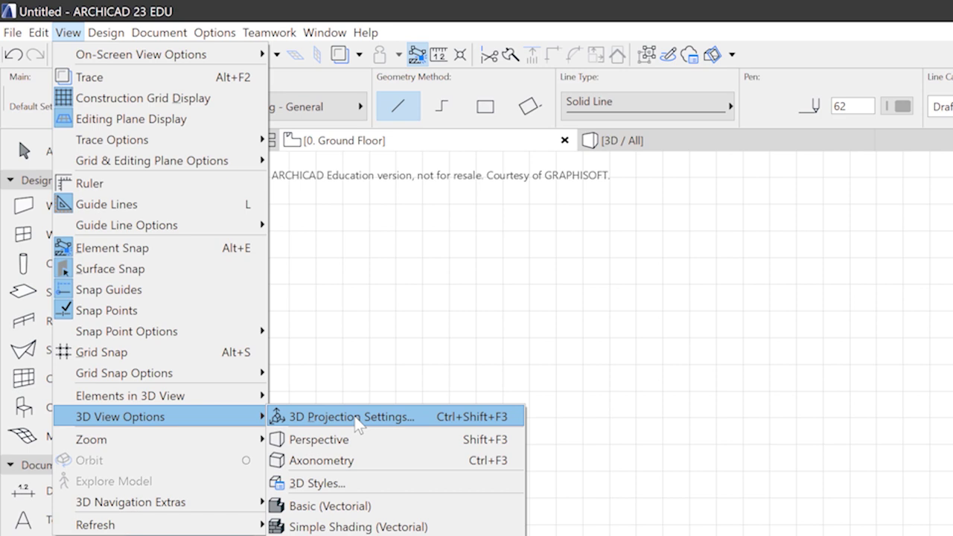
# Step: Browse the Design menu items, then move on to the Document menu
pyautogui.click(97, 31)
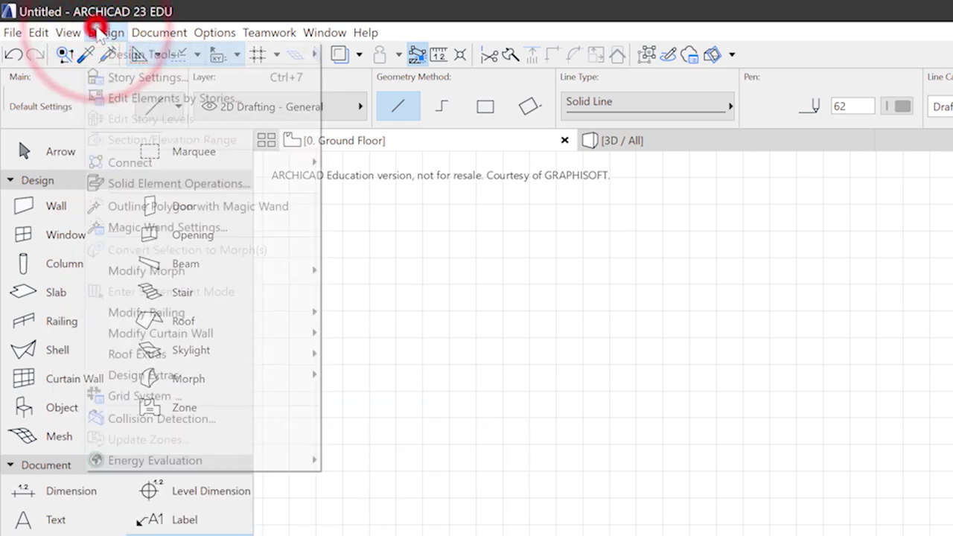
pyautogui.moveTo(108, 58)
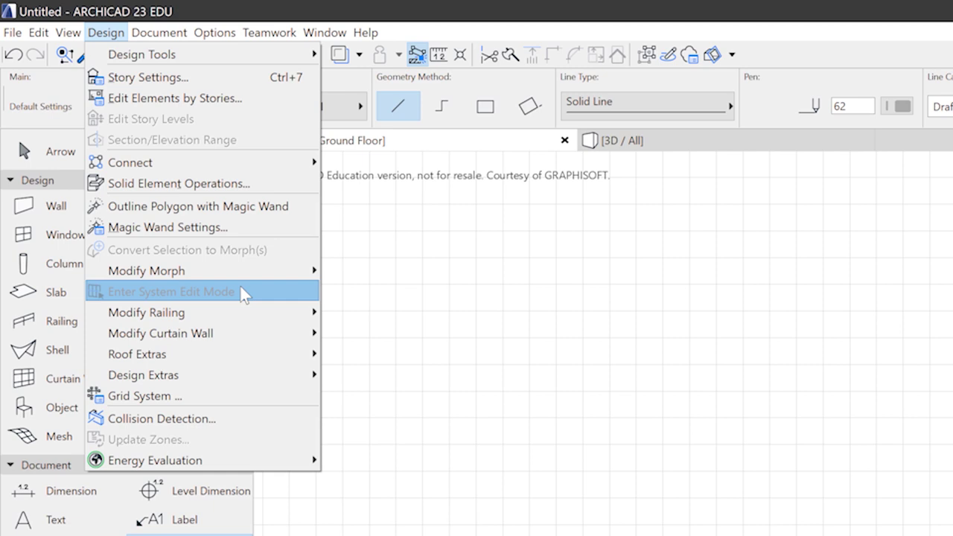
pyautogui.moveTo(164, 35)
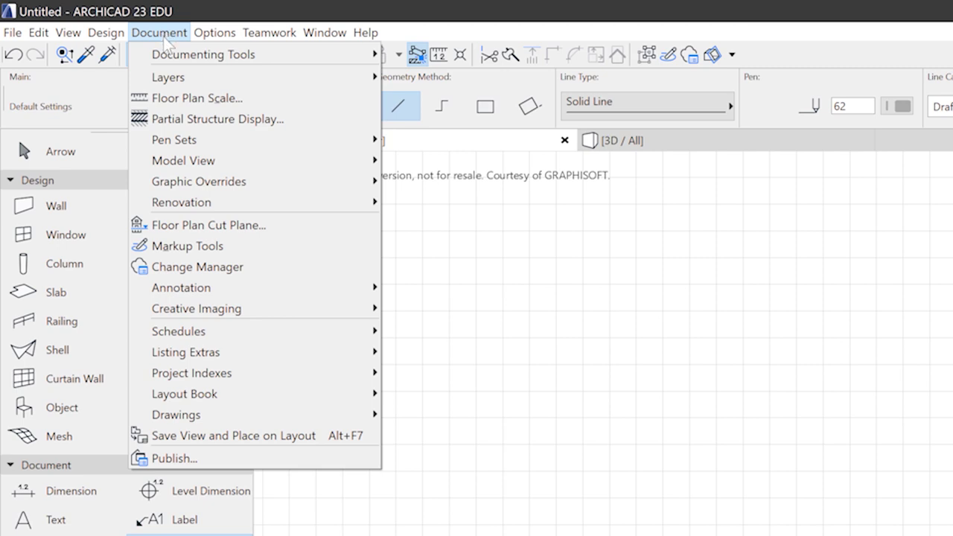
# Step: Look through Document submenus such as Layers, Creative Imaging, Schedules and Layout Book, then the Options menu
pyautogui.moveTo(174, 84)
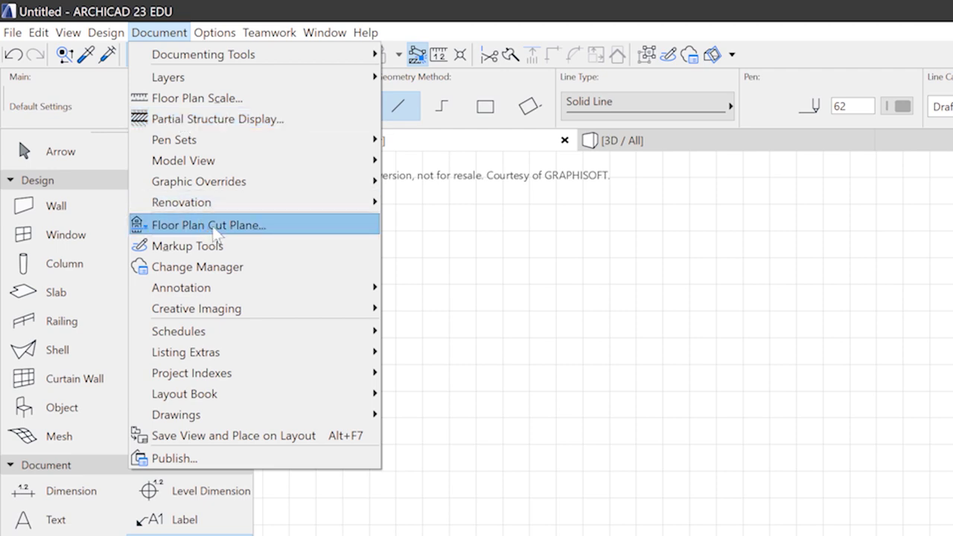
pyautogui.moveTo(244, 313)
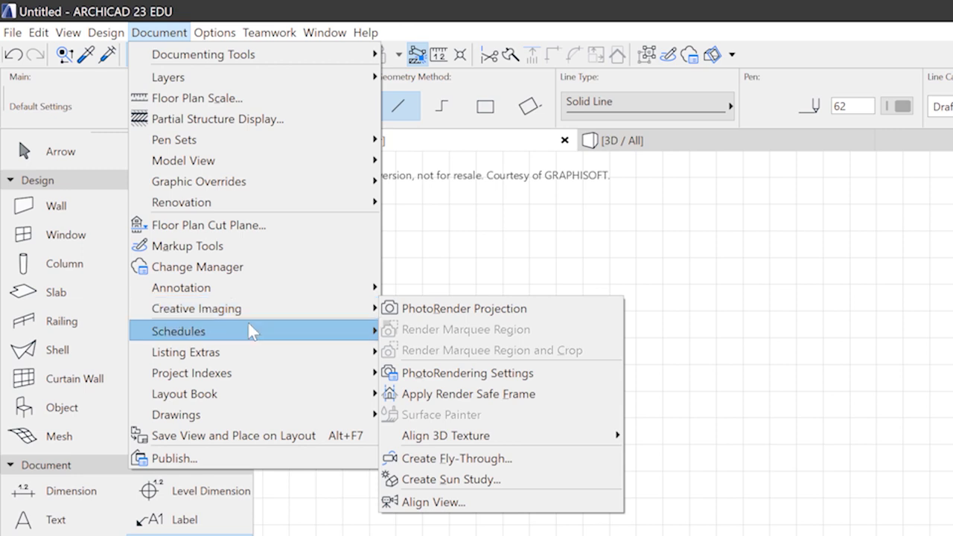
pyautogui.moveTo(249, 338)
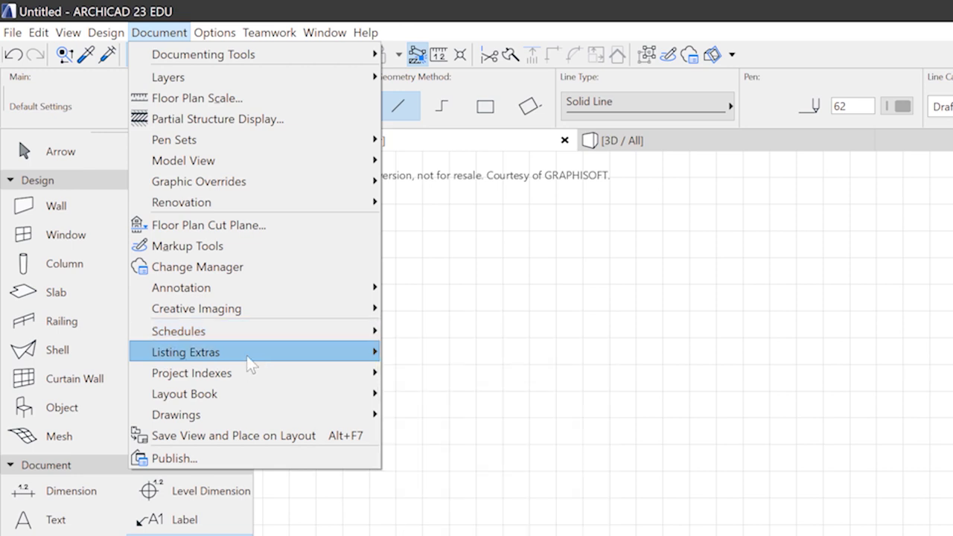
pyautogui.moveTo(246, 355)
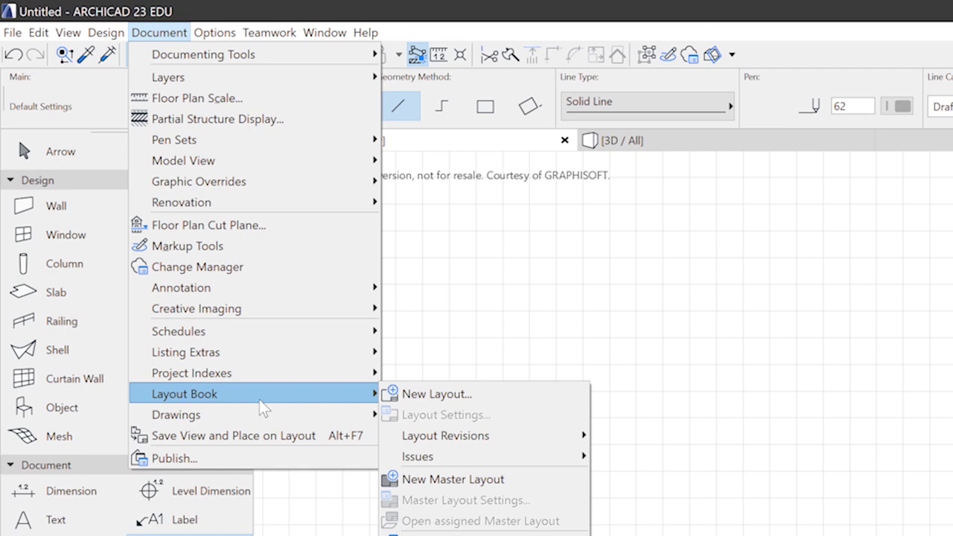
pyautogui.moveTo(262, 422)
pyautogui.moveTo(223, 33)
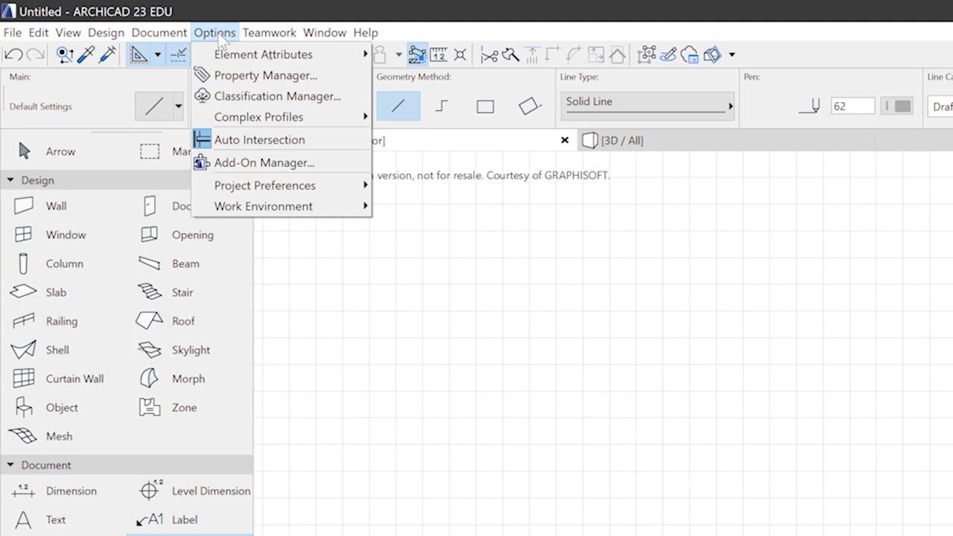
pyautogui.moveTo(296, 195)
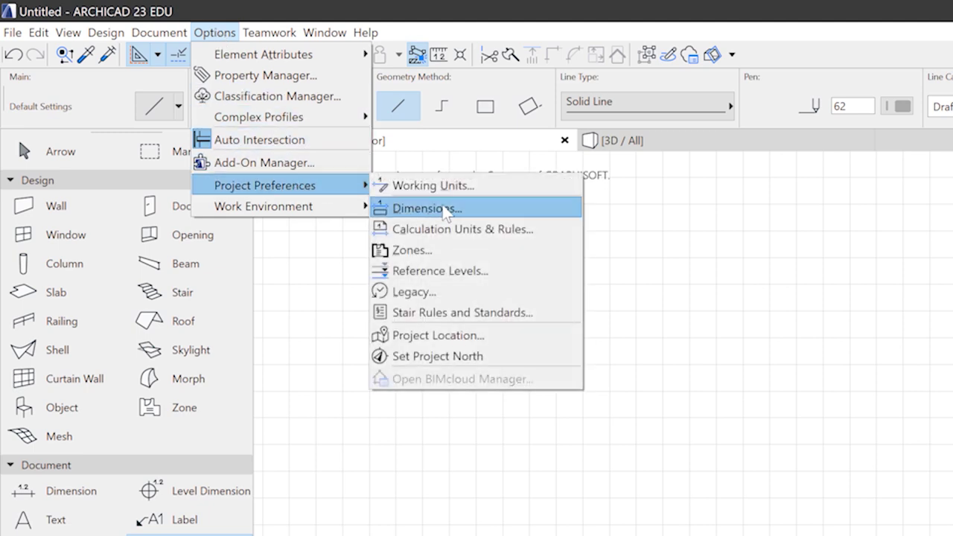
pyautogui.moveTo(297, 211)
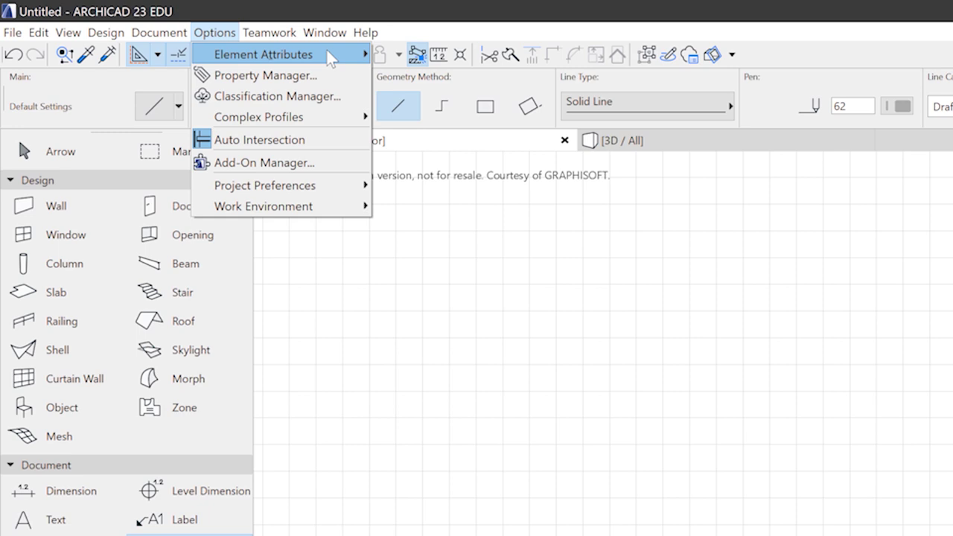
pyautogui.moveTo(328, 53)
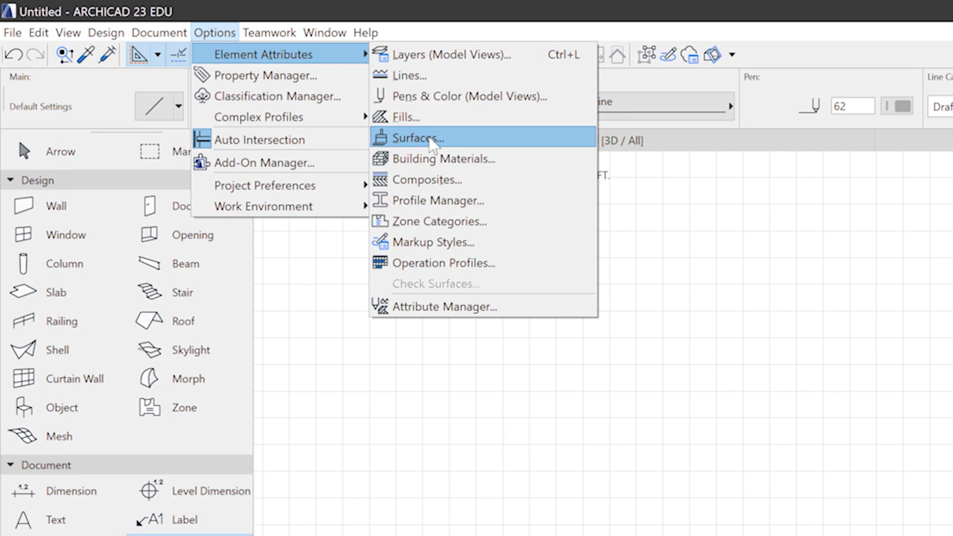
pyautogui.moveTo(291, 39)
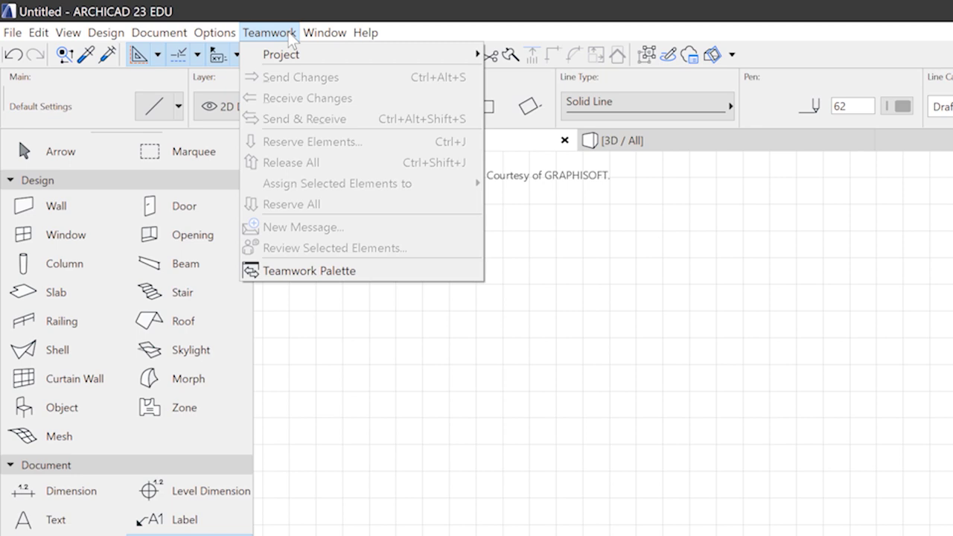
pyautogui.moveTo(339, 32)
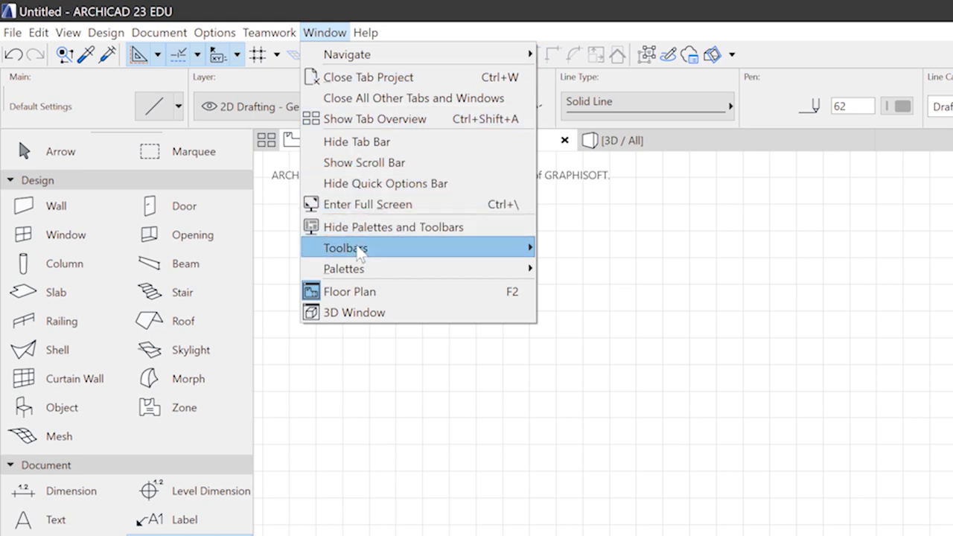
pyautogui.moveTo(361, 274)
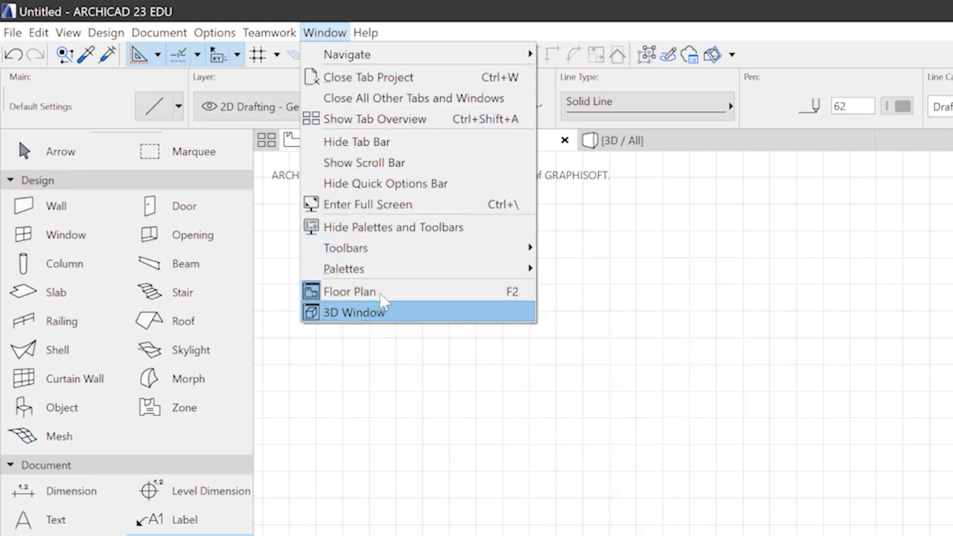
pyautogui.moveTo(369, 30)
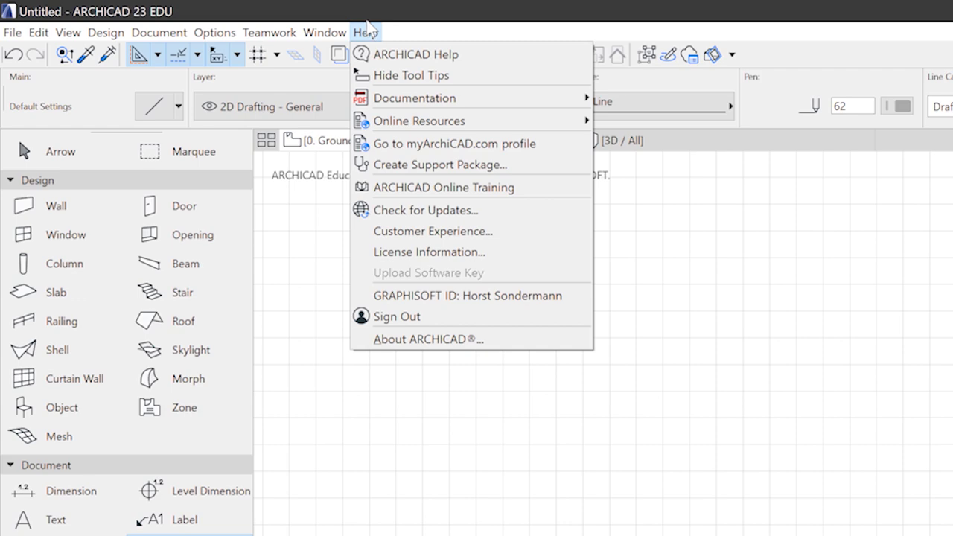
# Step: Open the online ARCHICAD Help, then show the Slabs page via the Slab tool's What's This?
pyautogui.click(460, 63)
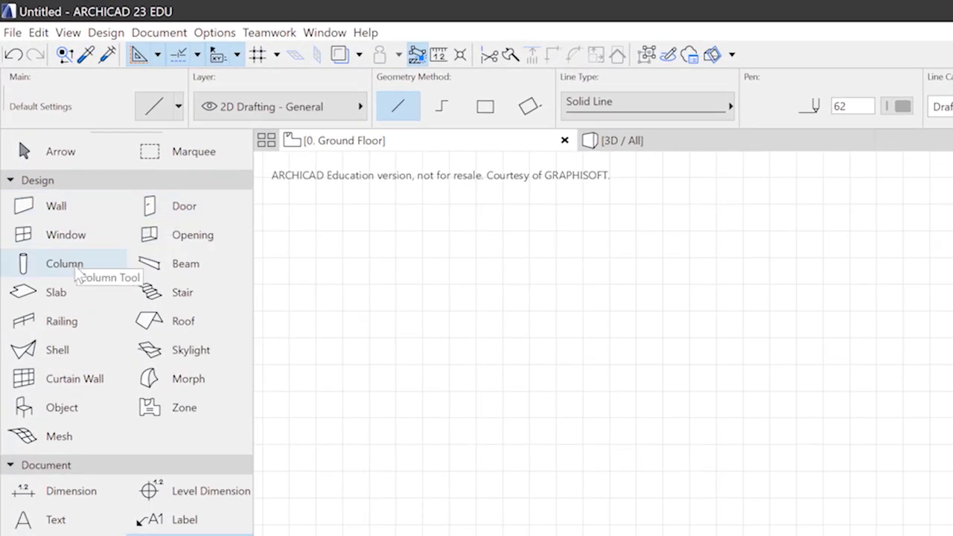
pyautogui.rightClick(67, 295)
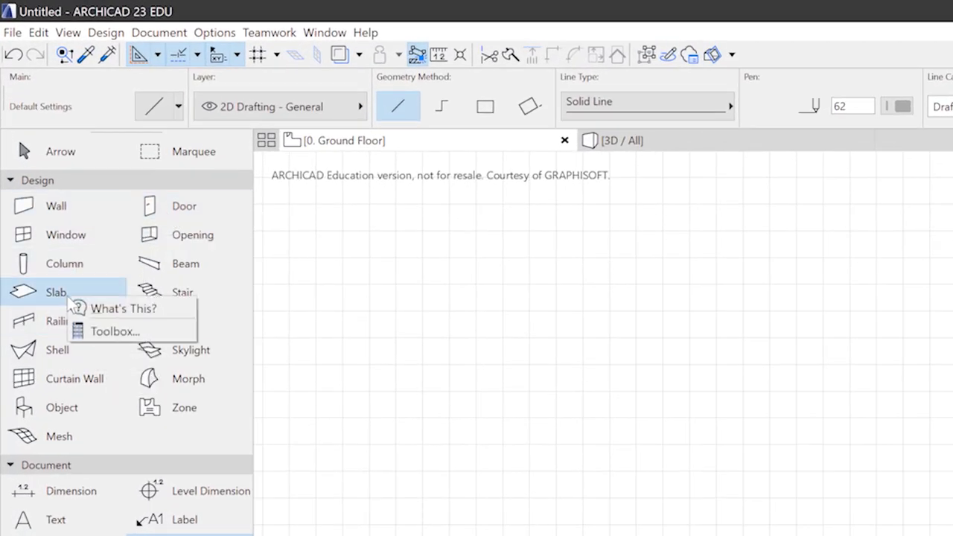
pyautogui.click(168, 311)
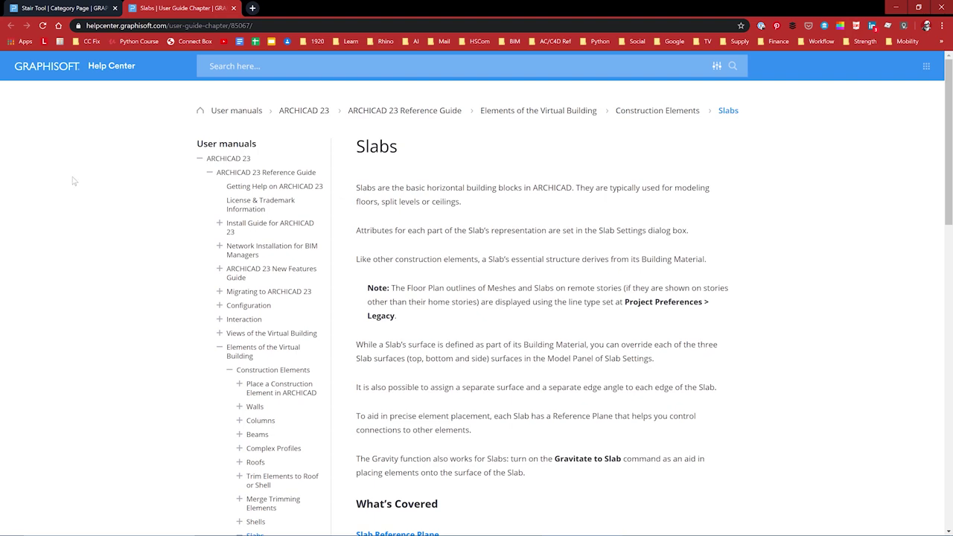
# Step: Switch from the browser's Slabs help page back to the ARCHICAD 23 window
pyautogui.hotkey('alt', 'Tab')
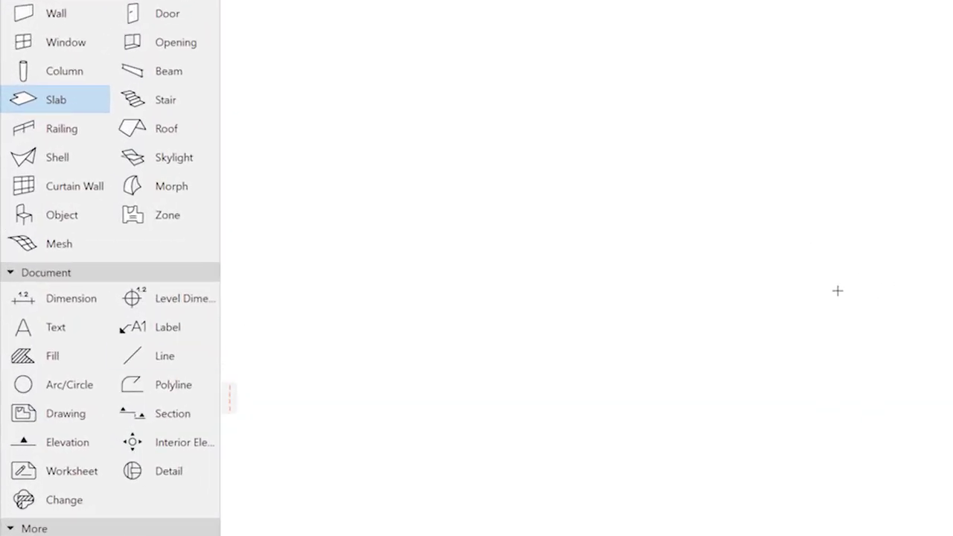
# Step: Draw a thin diagonal line across the Ground Floor plan with the Line tool
pyautogui.click(168, 357)
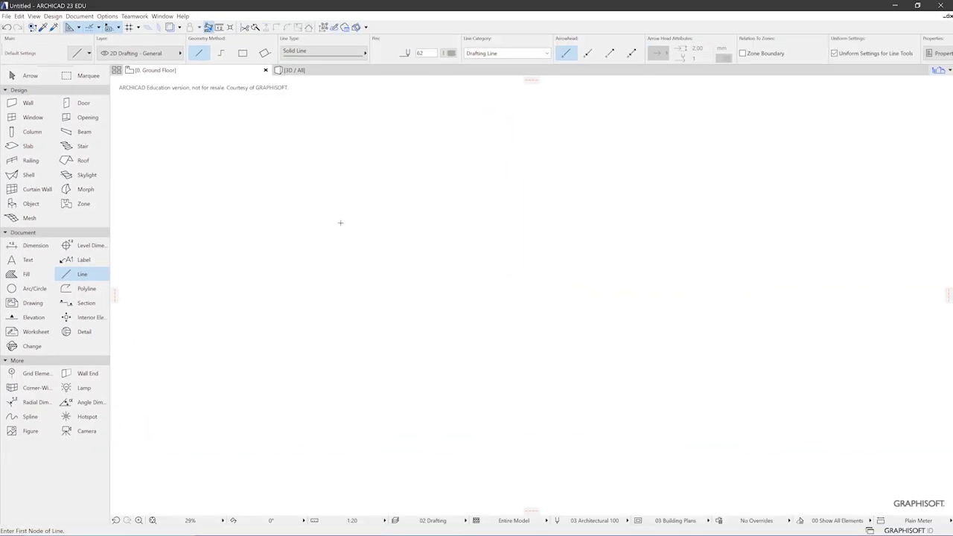
pyautogui.click(340, 223)
pyautogui.click(651, 346)
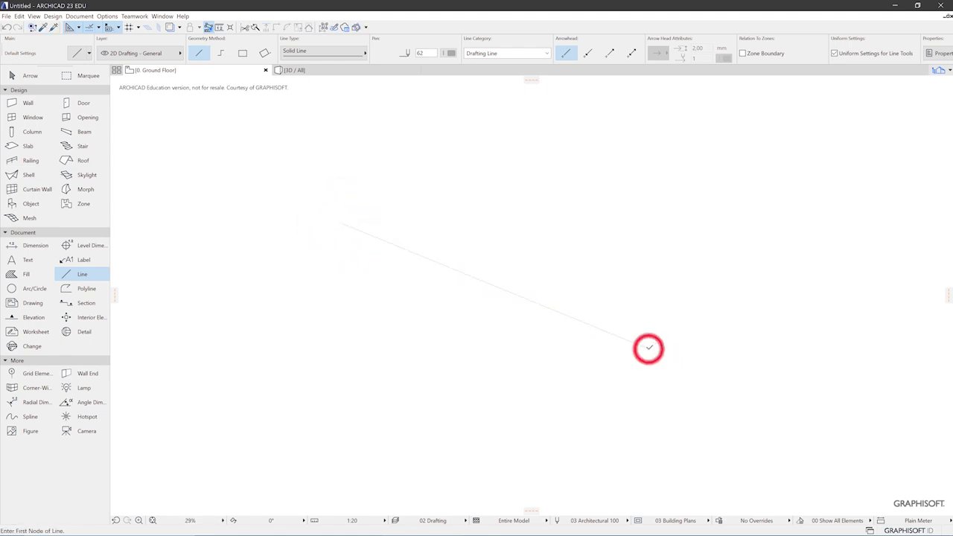
pyautogui.scroll(2, 495, 283)
pyautogui.scroll(2, 494, 283)
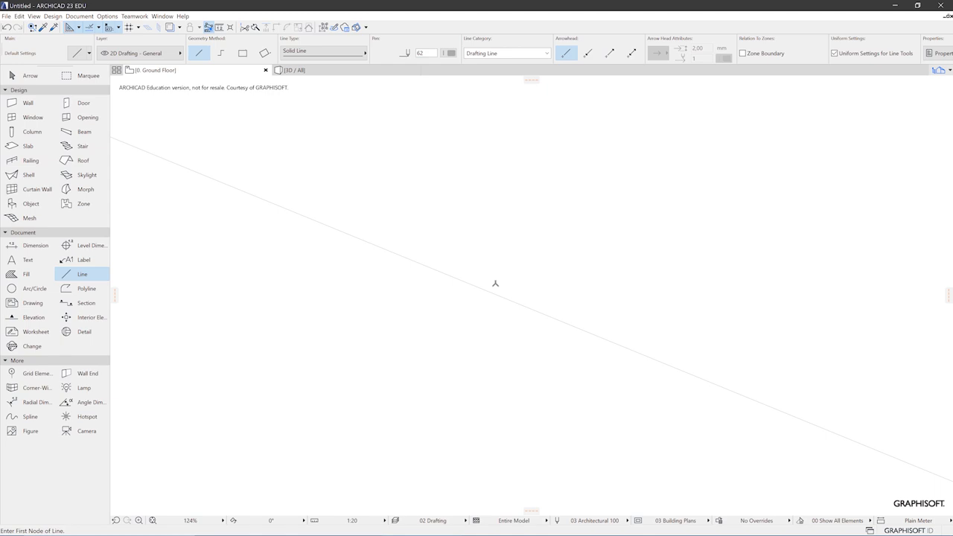
pyautogui.scroll(-1, 417, 238)
pyautogui.scroll(2, 224, 187)
pyautogui.scroll(-1, 260, 149)
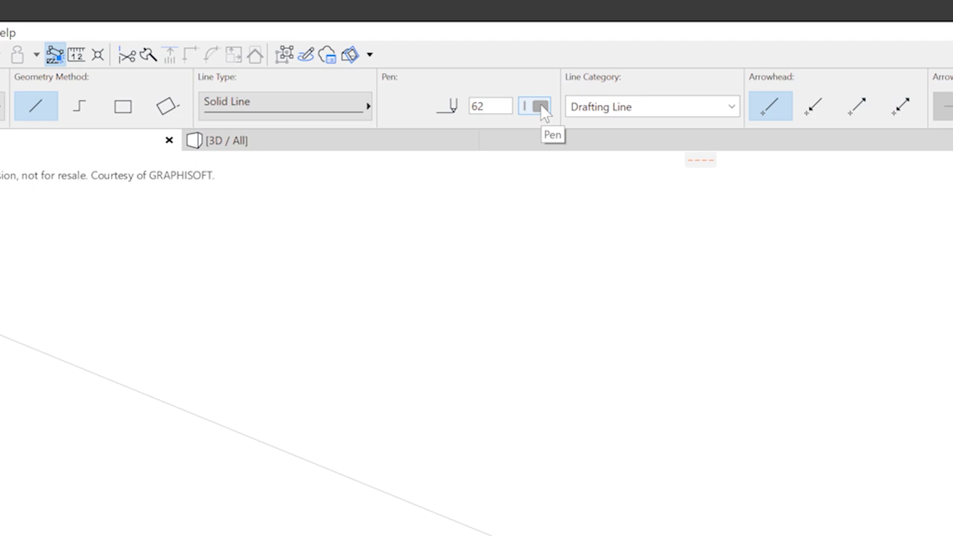
# Step: Draw a black-pen line crossing the first diagonal line
pyautogui.click(540, 106)
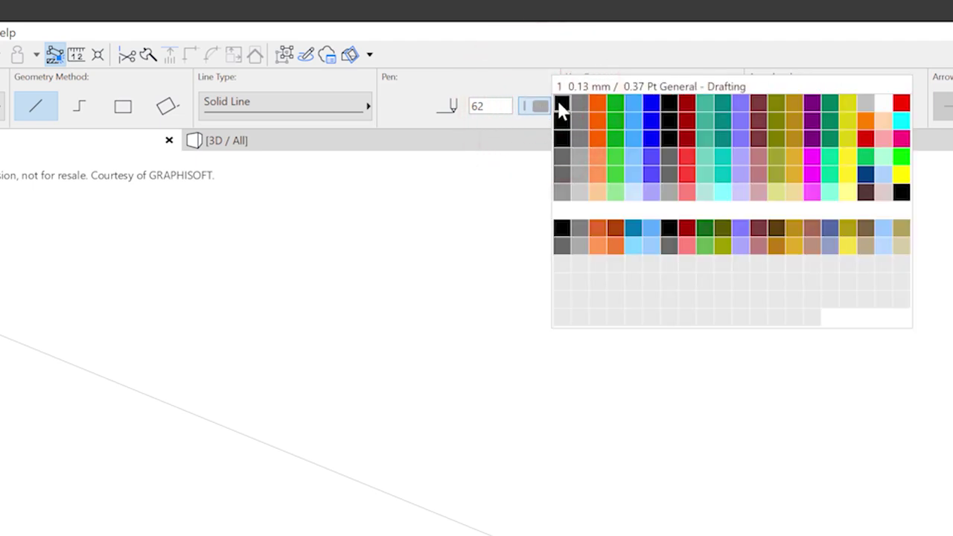
pyautogui.click(561, 108)
pyautogui.click(446, 132)
pyautogui.click(376, 389)
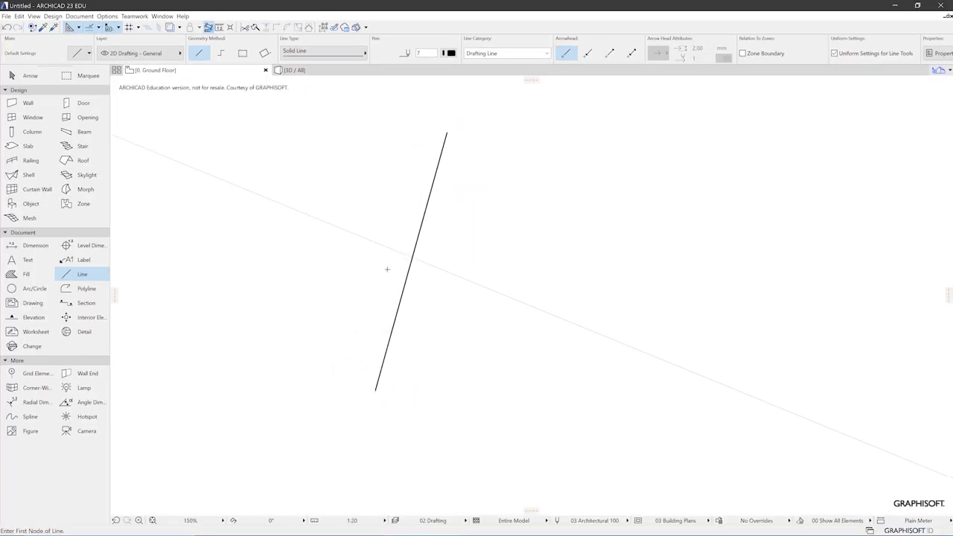
pyautogui.scroll(3, 387, 269)
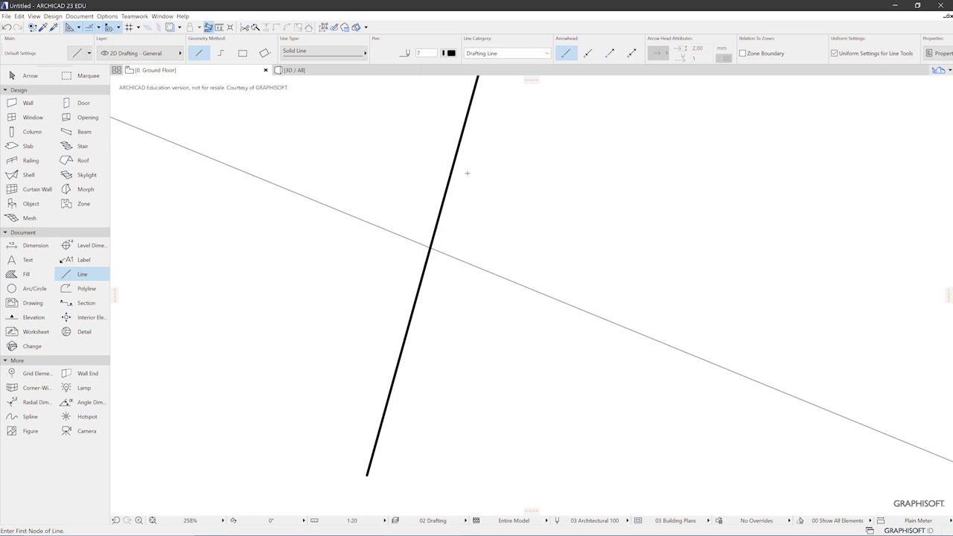
# Step: Switch new lines to red pen 28 and the Chained geometry method
pyautogui.click(451, 53)
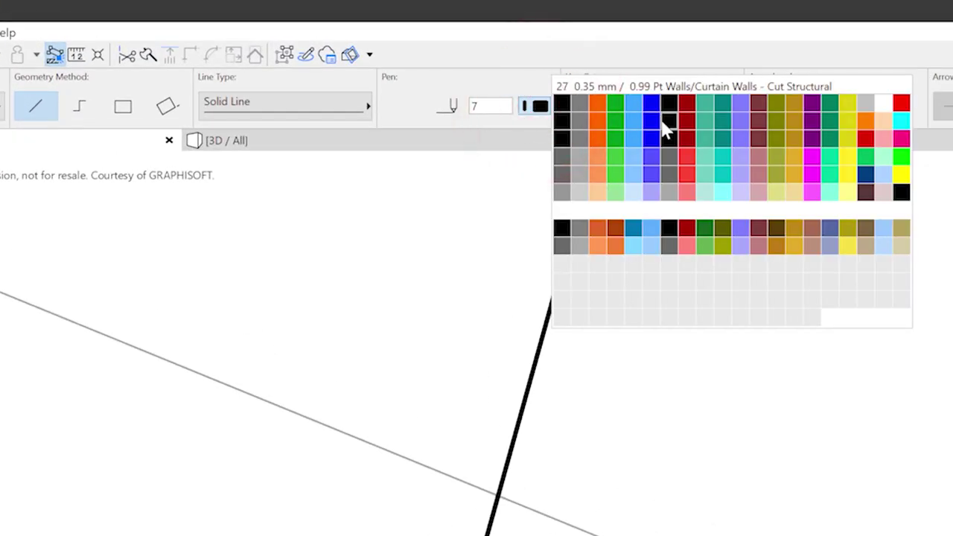
pyautogui.click(683, 121)
pyautogui.click(123, 514)
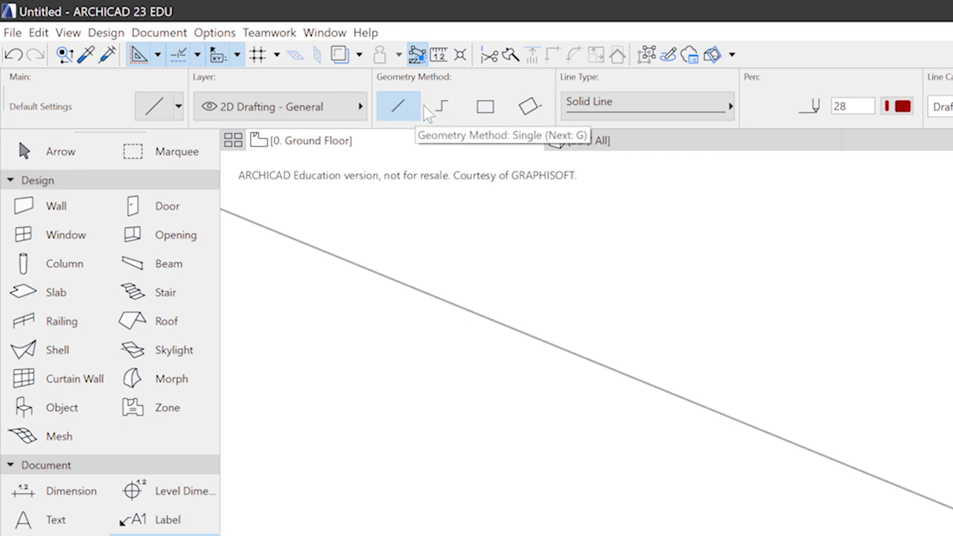
# Step: Draw a four-node blue zigzag chained line using pen 5
pyautogui.click(446, 105)
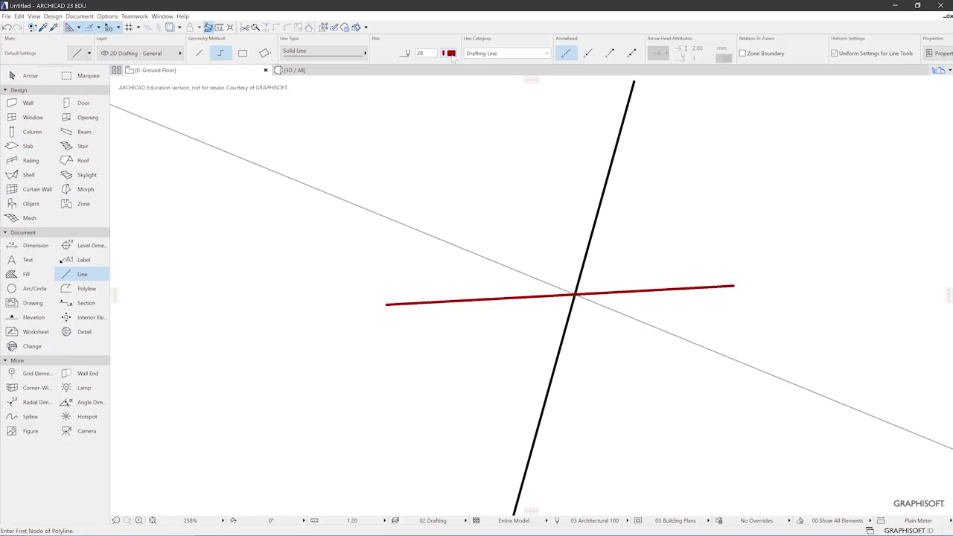
pyautogui.click(450, 52)
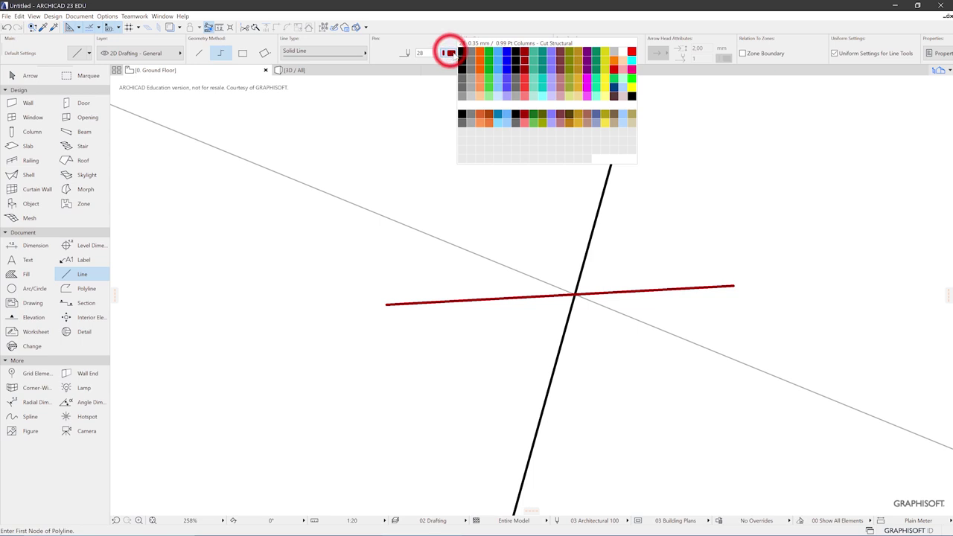
pyautogui.click(496, 53)
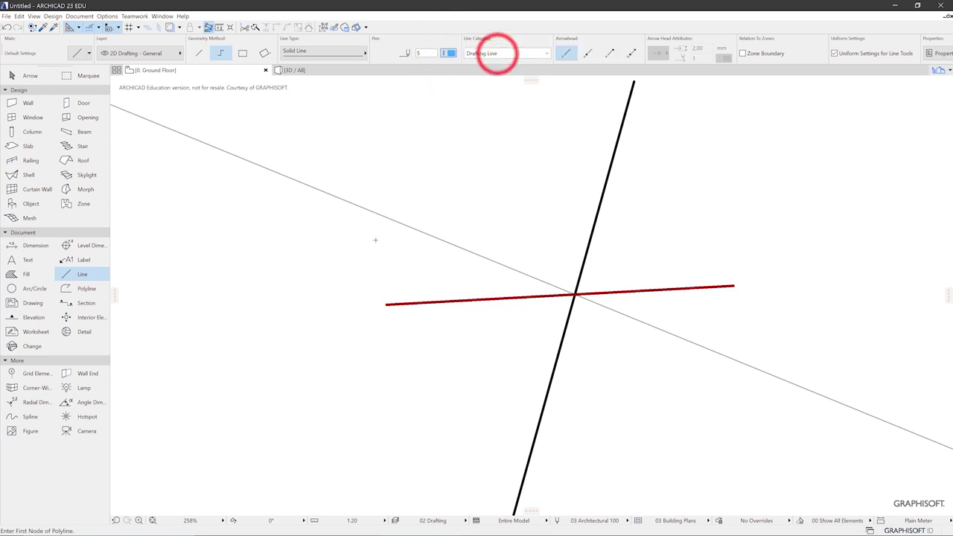
pyautogui.click(199, 344)
pyautogui.click(411, 117)
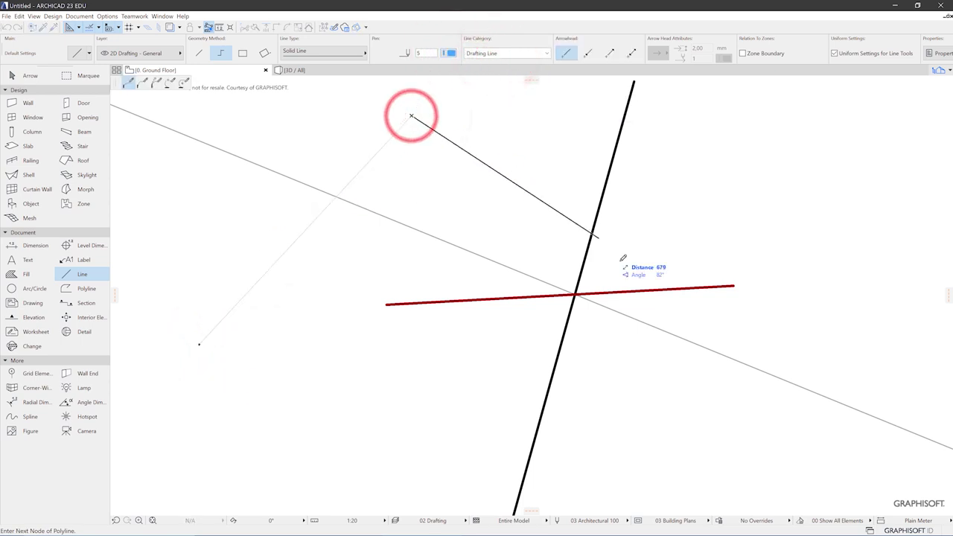
pyautogui.click(674, 414)
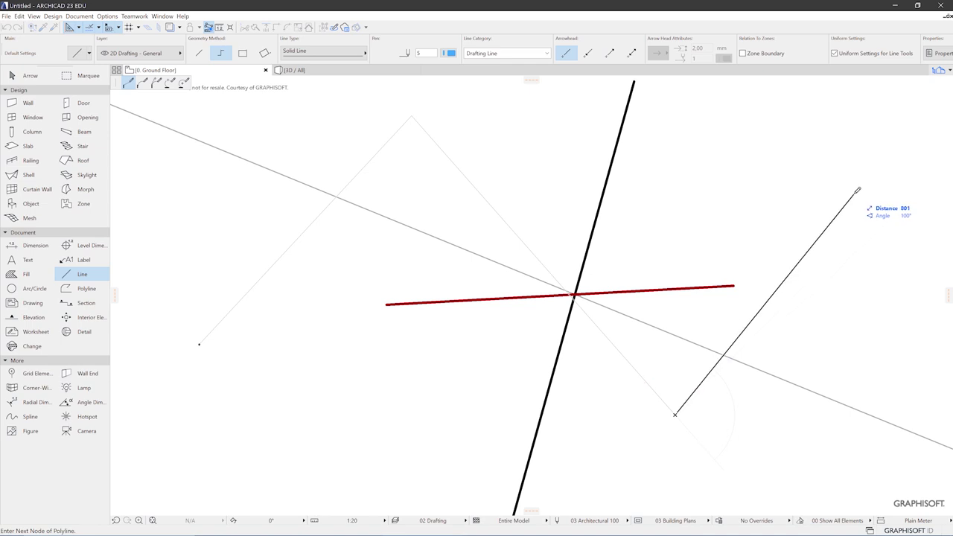
pyautogui.doubleClick(855, 193)
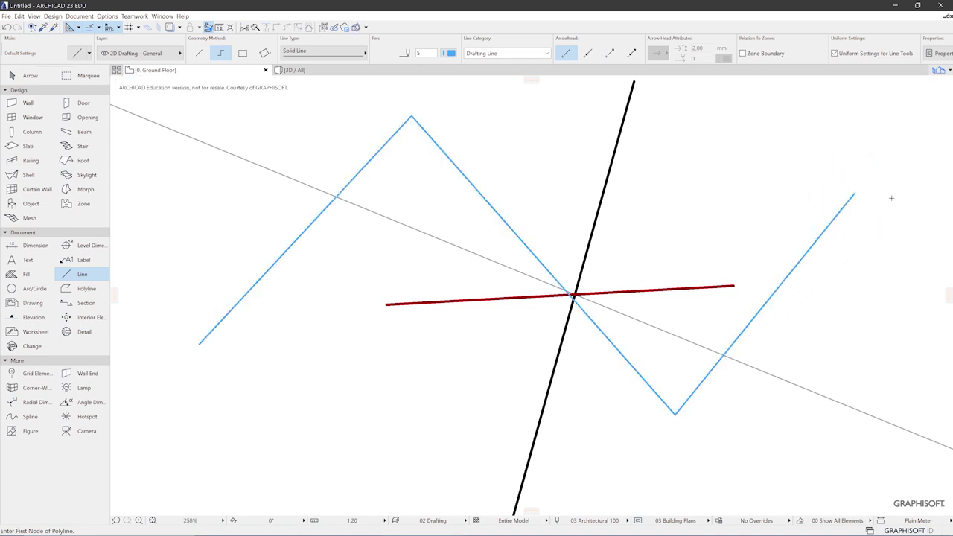
# Step: Draw an orange multi-node chained outline and pan to bring it fully into view
pyautogui.scroll(-3, 330, 400)
pyautogui.click(302, 370)
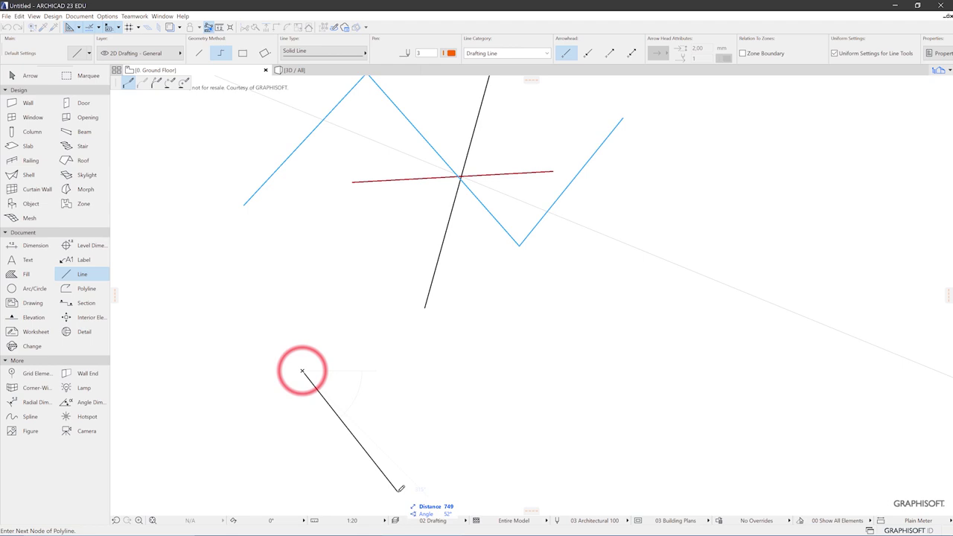
pyautogui.click(408, 488)
pyautogui.click(635, 316)
pyautogui.click(516, 291)
pyautogui.click(367, 345)
pyautogui.click(340, 309)
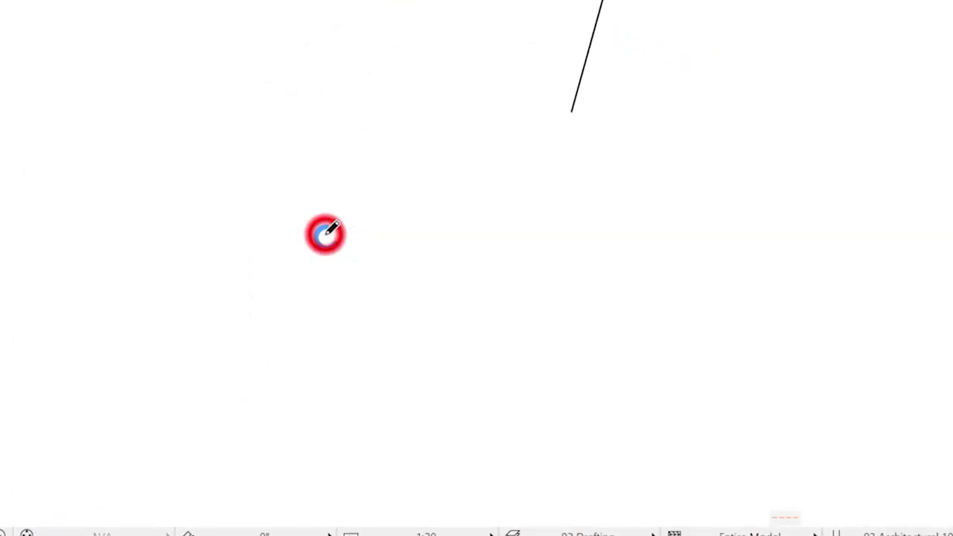
pyautogui.moveTo(332, 284); pyautogui.dragTo(343, 216, button='middle')
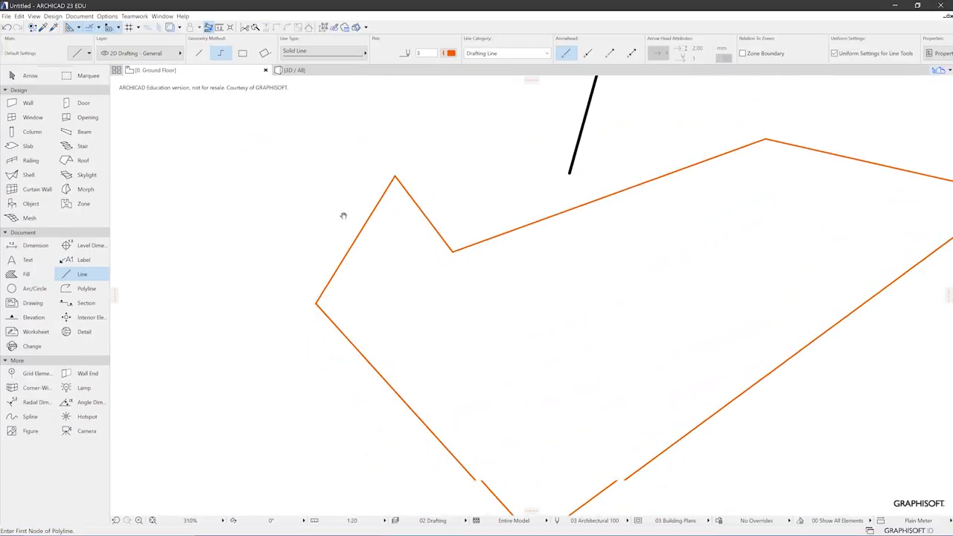
pyautogui.scroll(-1, 190, 260)
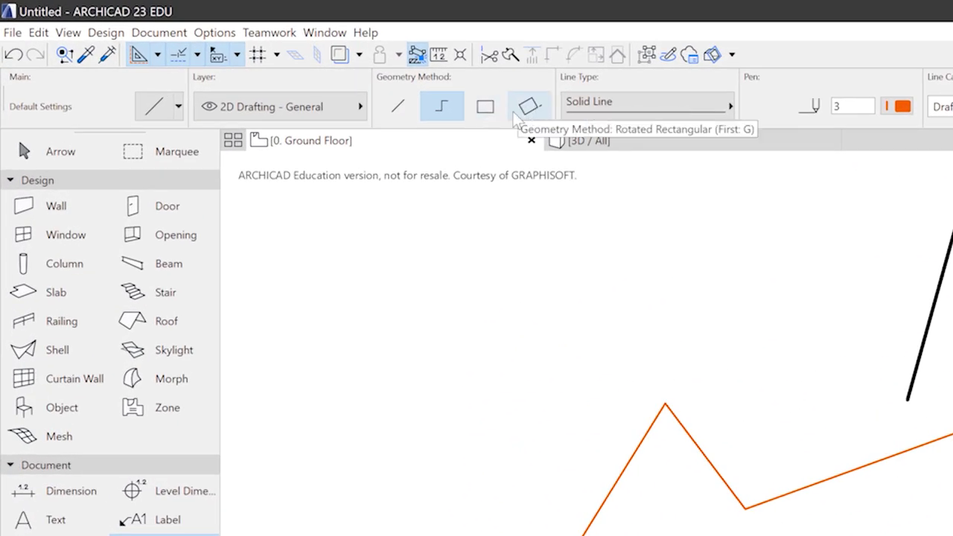
# Step: Draw a rectangle inside the orange outline
pyautogui.click(492, 110)
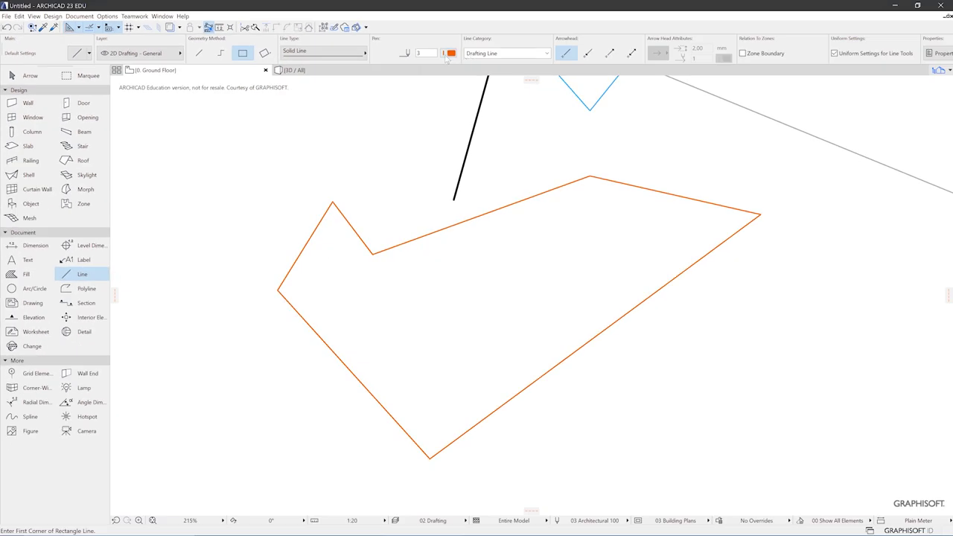
pyautogui.click(480, 314)
pyautogui.click(679, 236)
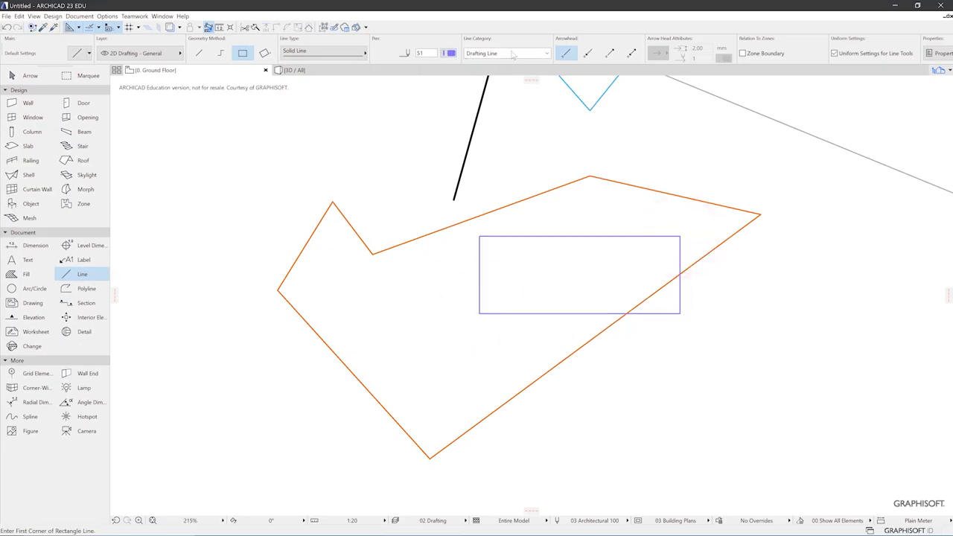
# Step: With pen 2, draw a rotated rectangle over the orange outline's lower-left side, then start another
pyautogui.click(450, 53)
pyautogui.click(462, 47)
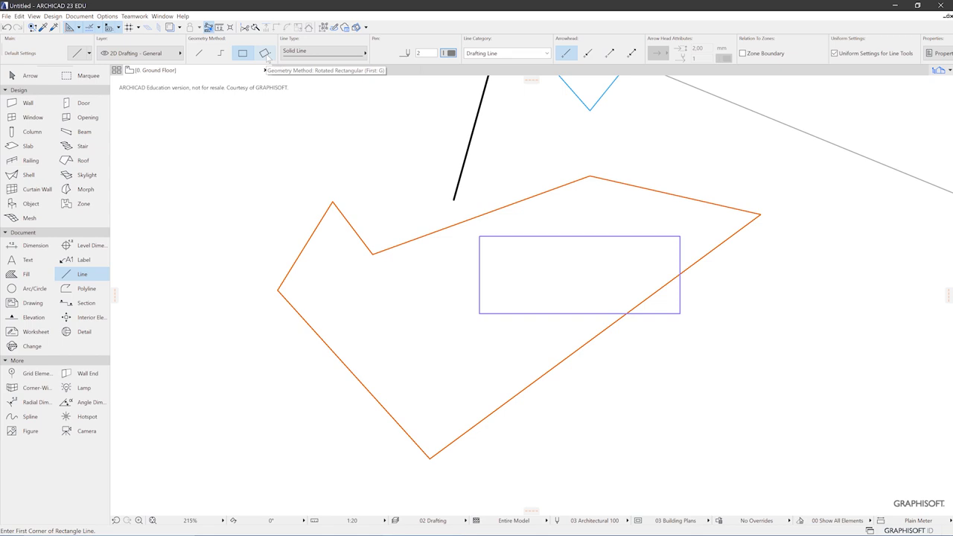
pyautogui.click(264, 53)
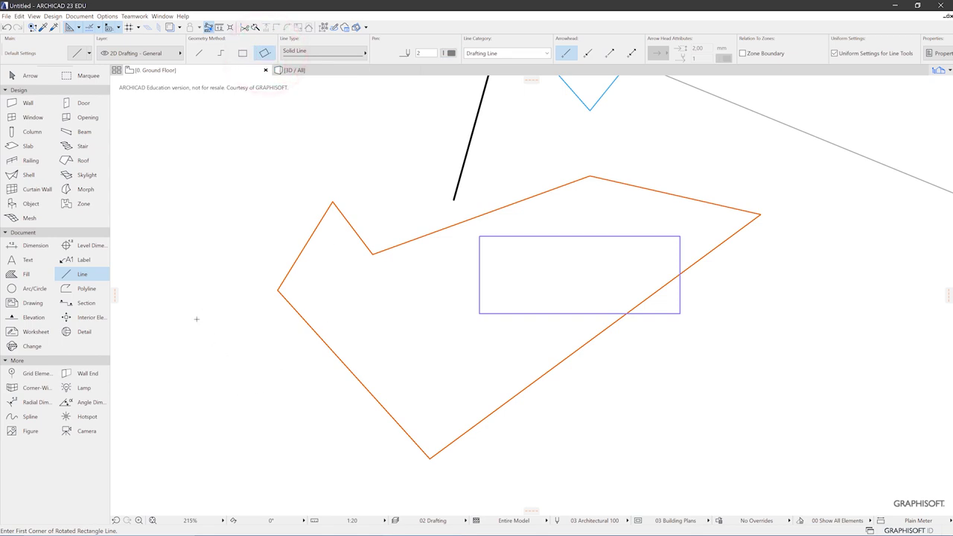
pyautogui.click(181, 359)
pyautogui.click(372, 293)
pyautogui.click(412, 403)
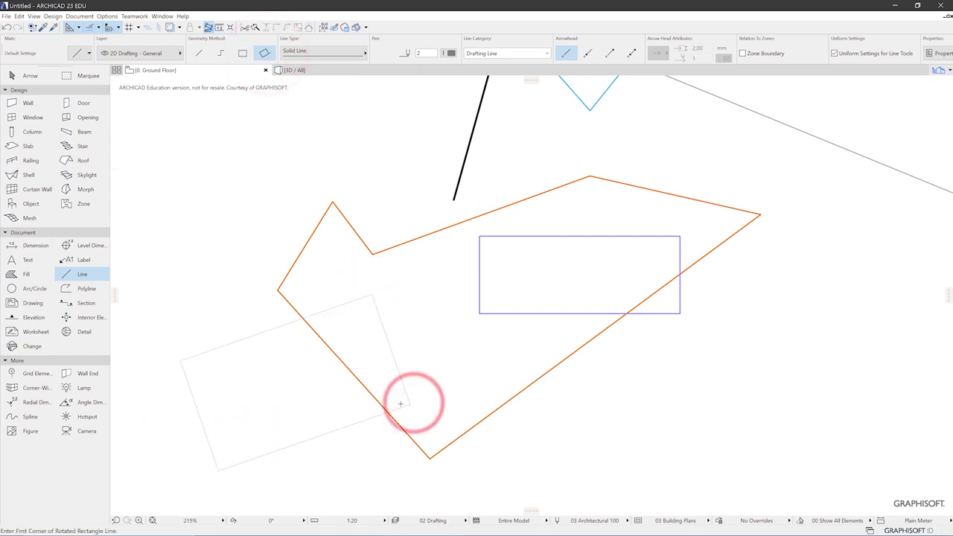
pyautogui.moveTo(302, 175); pyautogui.dragTo(392, 101, button='middle')
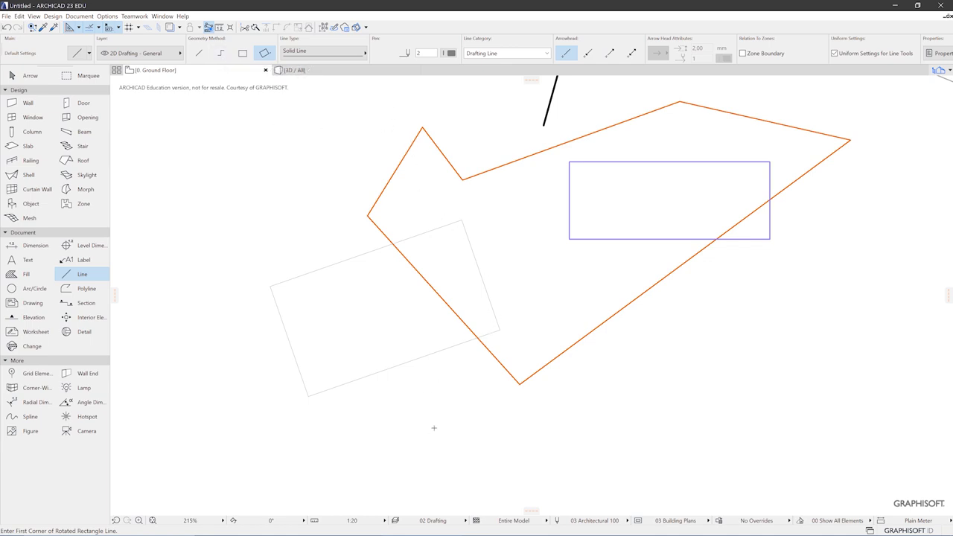
pyautogui.click(469, 394)
pyautogui.click(656, 462)
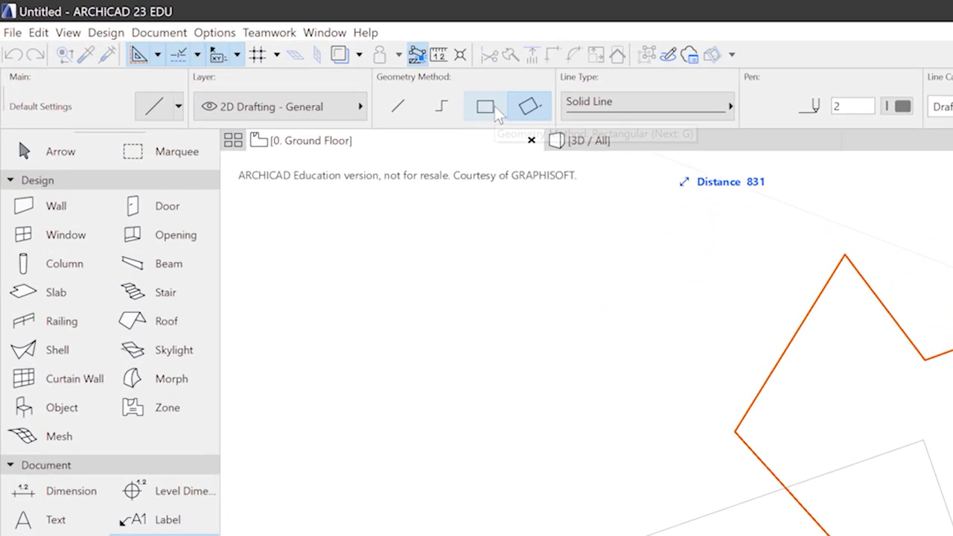
# Step: Place five chained polyline nodes around the orange outline, then remove them all with Backspace
pyautogui.click(443, 108)
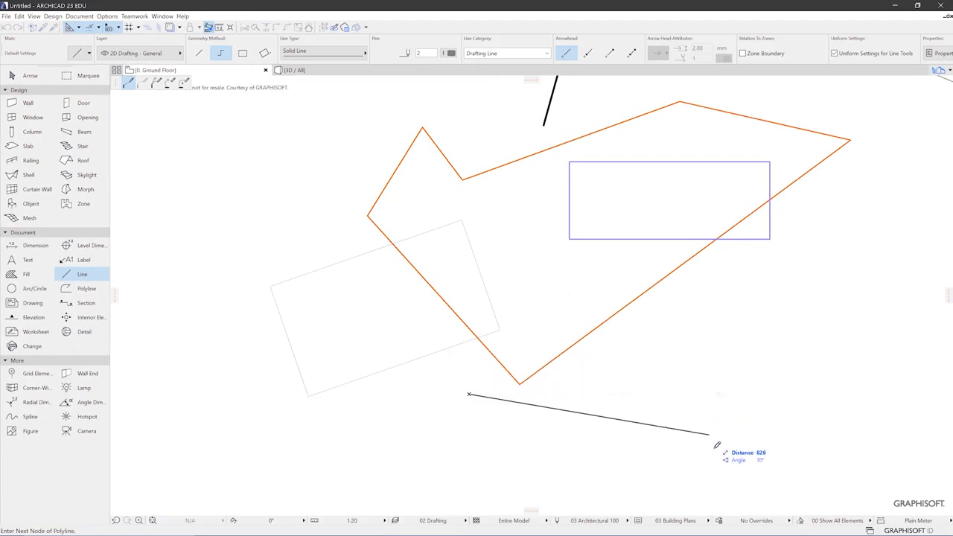
pyautogui.click(717, 451)
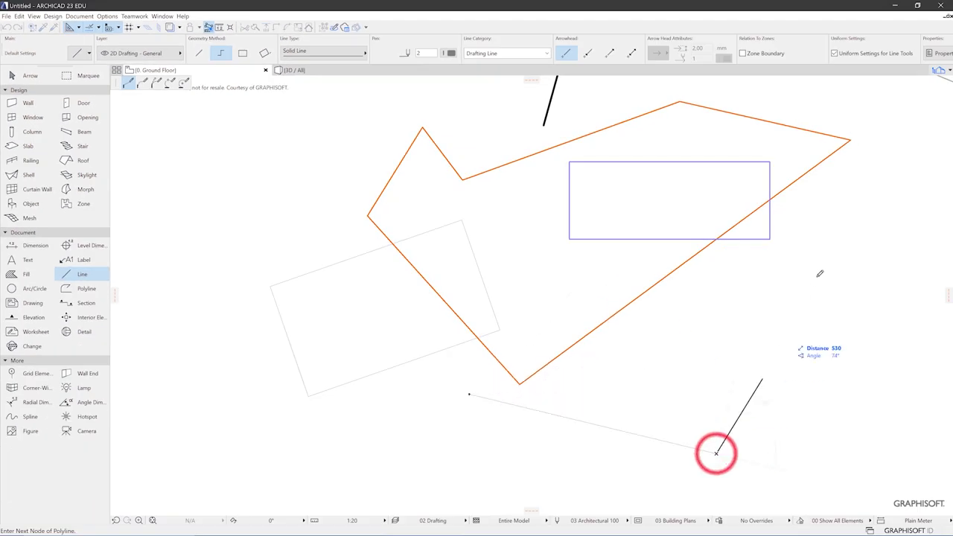
pyautogui.click(817, 274)
pyautogui.click(538, 289)
pyautogui.click(378, 180)
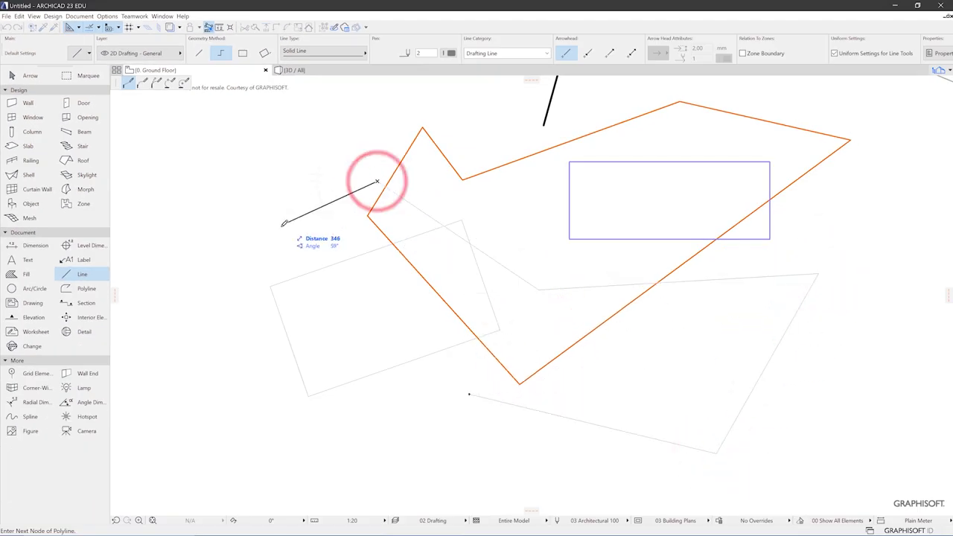
pyautogui.click(244, 236)
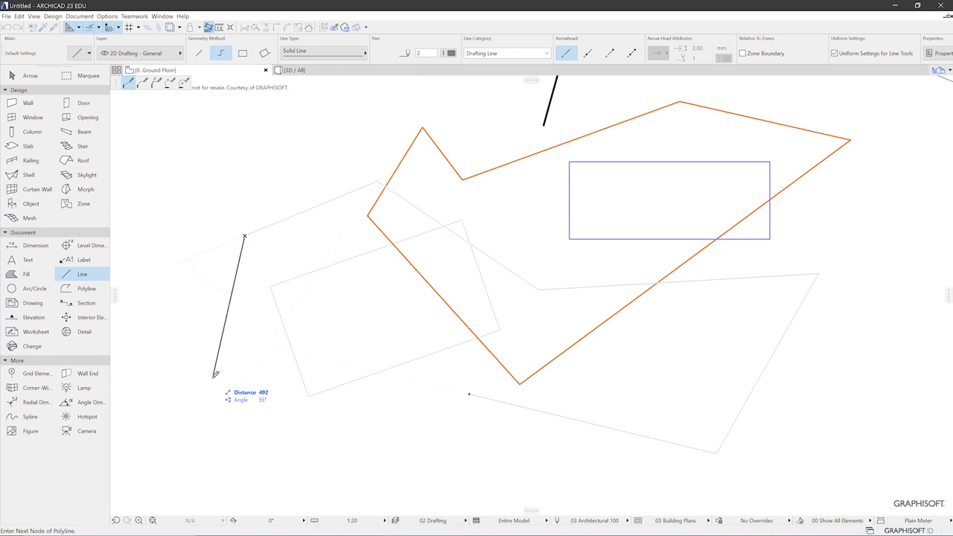
pyautogui.press('BackSpace')
pyautogui.press('BackSpace')
pyautogui.press('BackSpace')
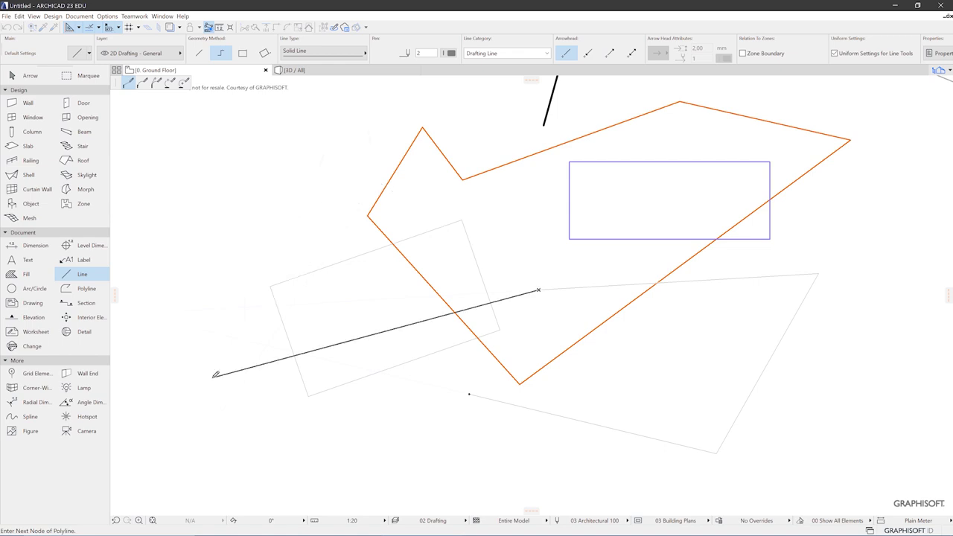
pyautogui.press('BackSpace')
pyautogui.press('BackSpace')
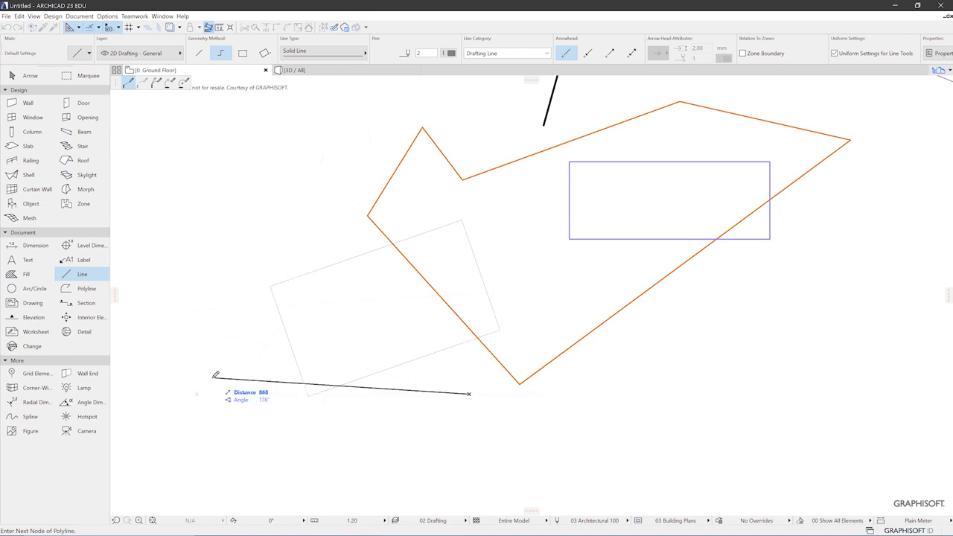
pyautogui.press('BackSpace')
# Step: Zoom the plan in and out, then set the zoom level to 100%
pyautogui.scroll(-3, 540, 283)
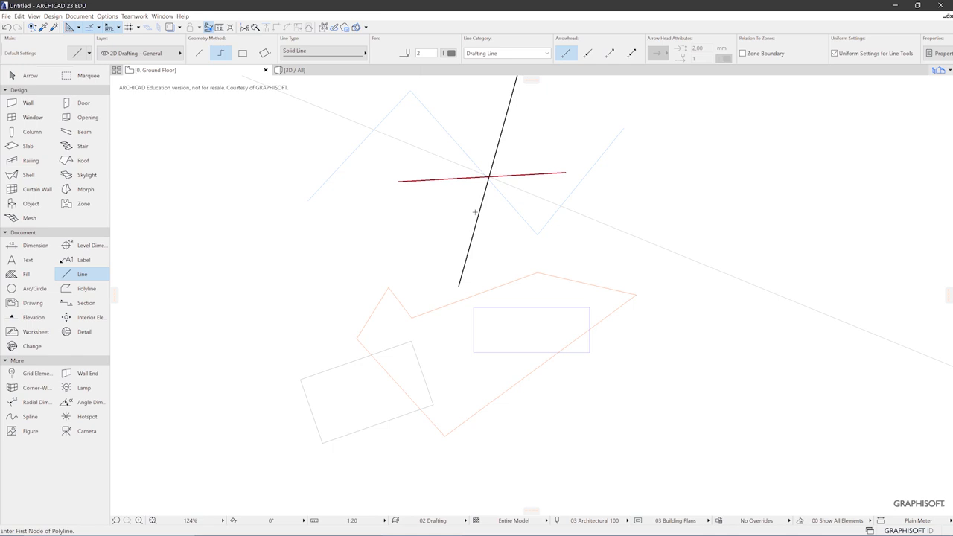
pyautogui.scroll(4, 475, 211)
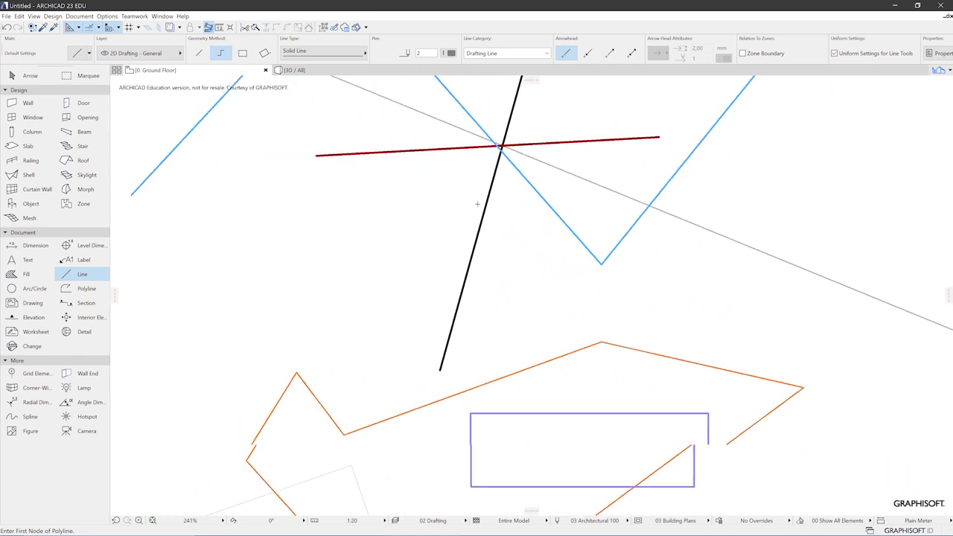
pyautogui.scroll(2, 477, 204)
pyautogui.scroll(-7, 477, 203)
pyautogui.scroll(6, 478, 201)
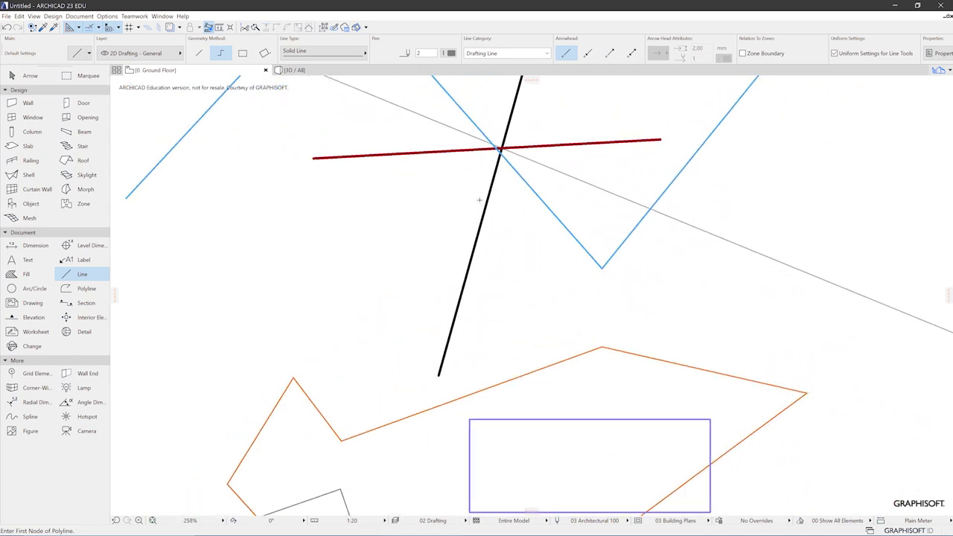
pyautogui.scroll(1, 479, 199)
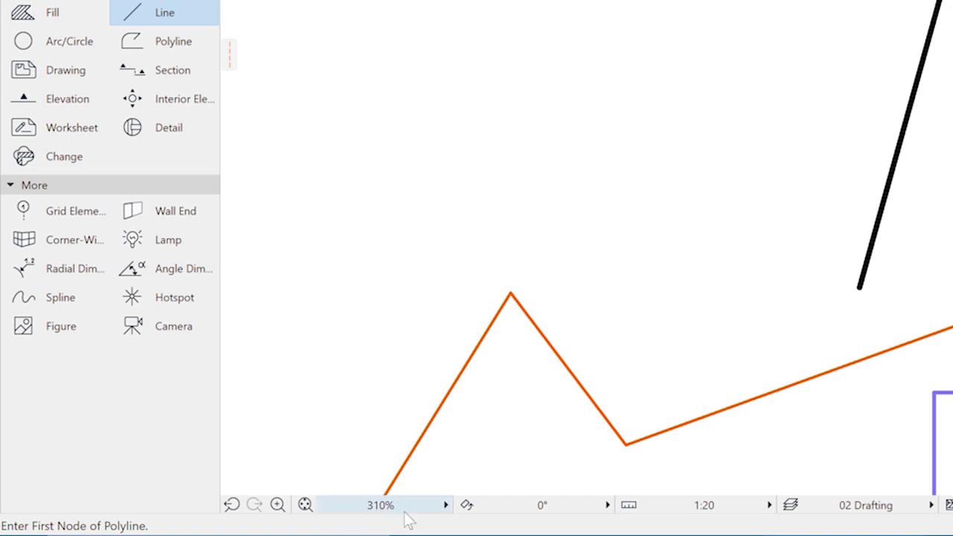
pyautogui.scroll(-3, 675, 250)
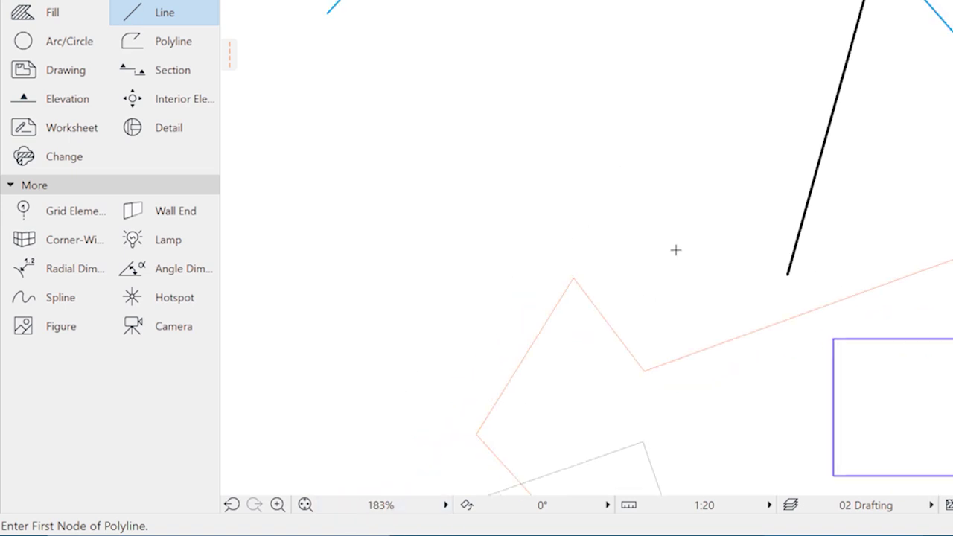
pyautogui.scroll(3, 675, 250)
pyautogui.click(430, 511)
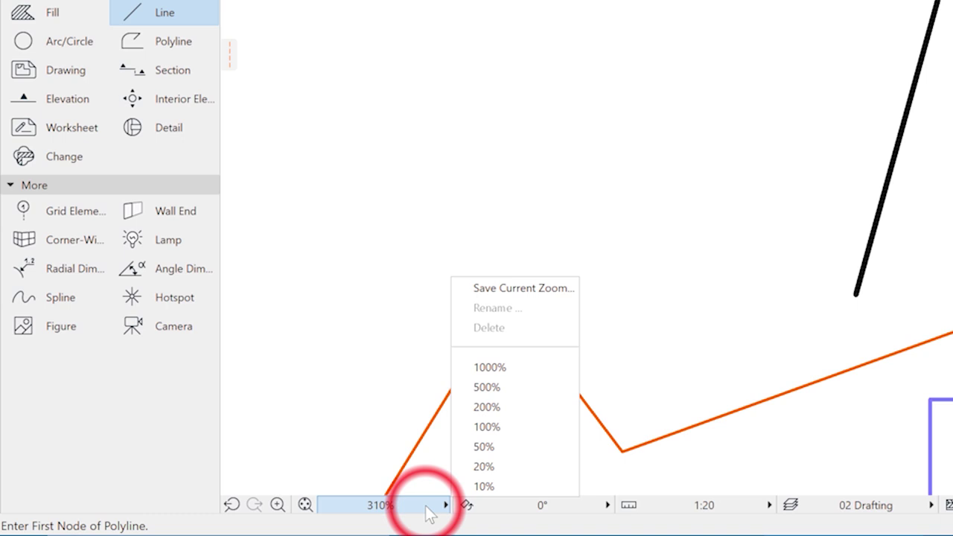
pyautogui.click(500, 427)
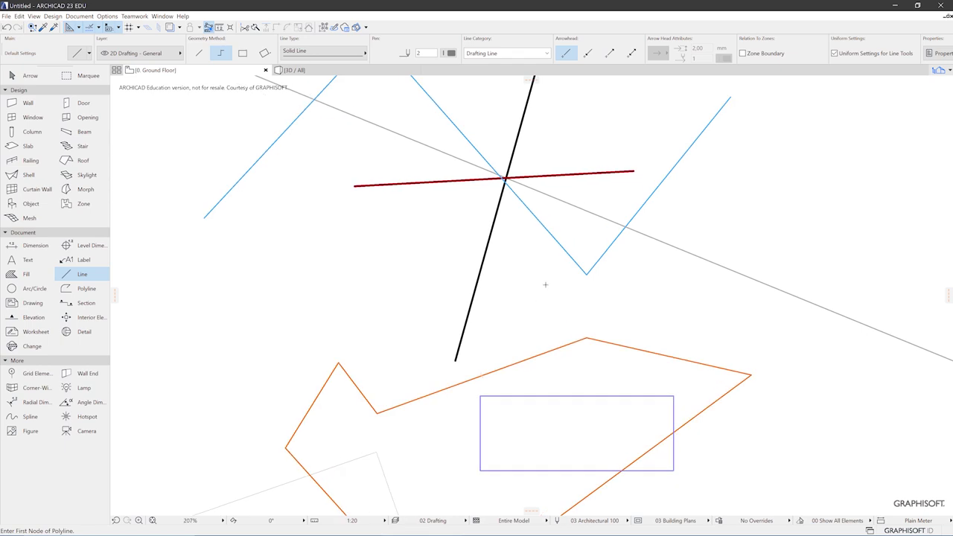
# Step: Pan the plan, then fit the whole drawing in the window via View > Zoom
pyautogui.moveTo(588, 304); pyautogui.dragTo(585, 264, button='middle')
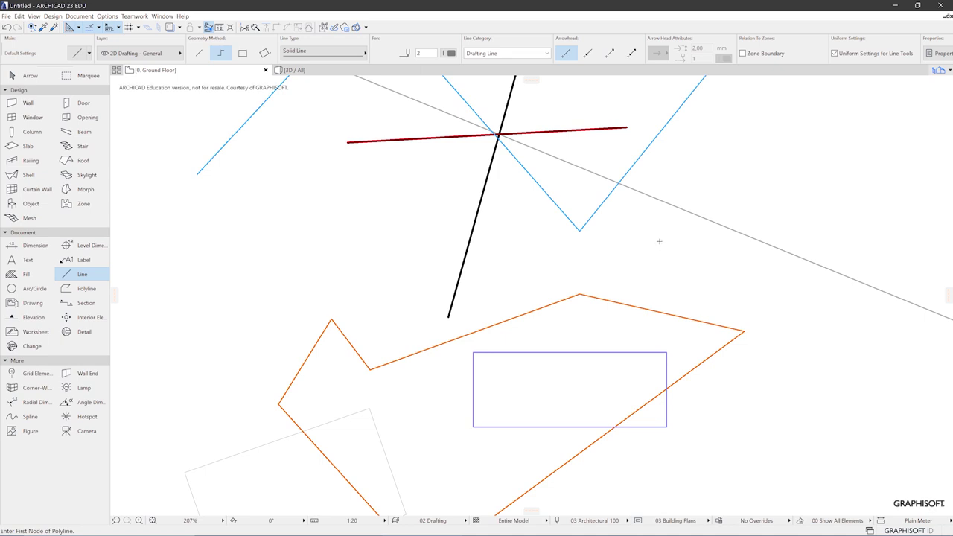
pyautogui.moveTo(657, 238)
pyautogui.mouseDown(button='middle')
pyautogui.moveTo(640, 407)
pyautogui.moveTo(544, 275)
pyautogui.moveTo(755, 336)
pyautogui.moveTo(595, 389)
pyautogui.moveTo(626, 272)
pyautogui.moveTo(767, 370)
pyautogui.moveTo(600, 325)
pyautogui.moveTo(765, 330)
pyautogui.moveTo(632, 389)
pyautogui.moveTo(637, 286)
pyautogui.moveTo(796, 362)
pyautogui.moveTo(665, 309)
pyautogui.moveTo(804, 315)
pyautogui.moveTo(695, 319)
pyautogui.mouseUp(button='middle')
pyautogui.scroll(-1, 598, 193)
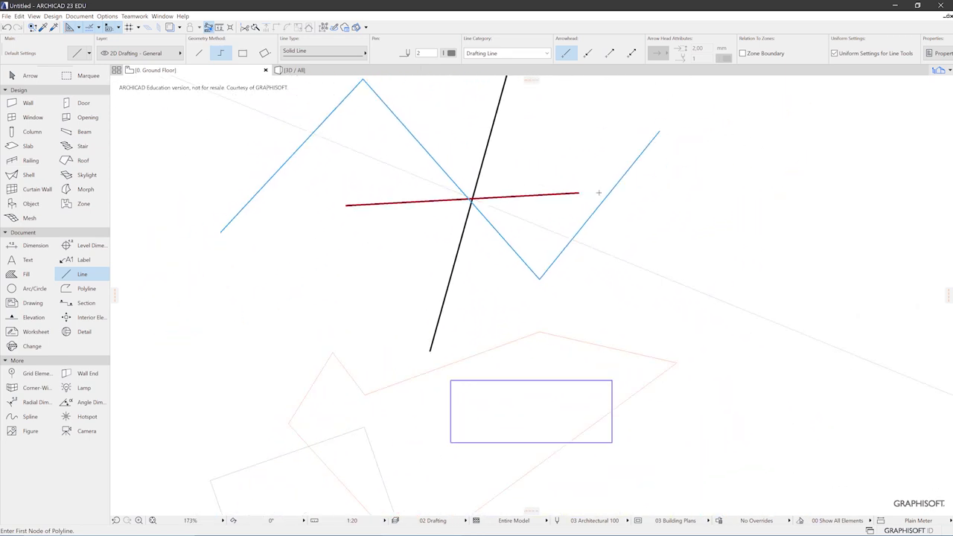
pyautogui.click(33, 15)
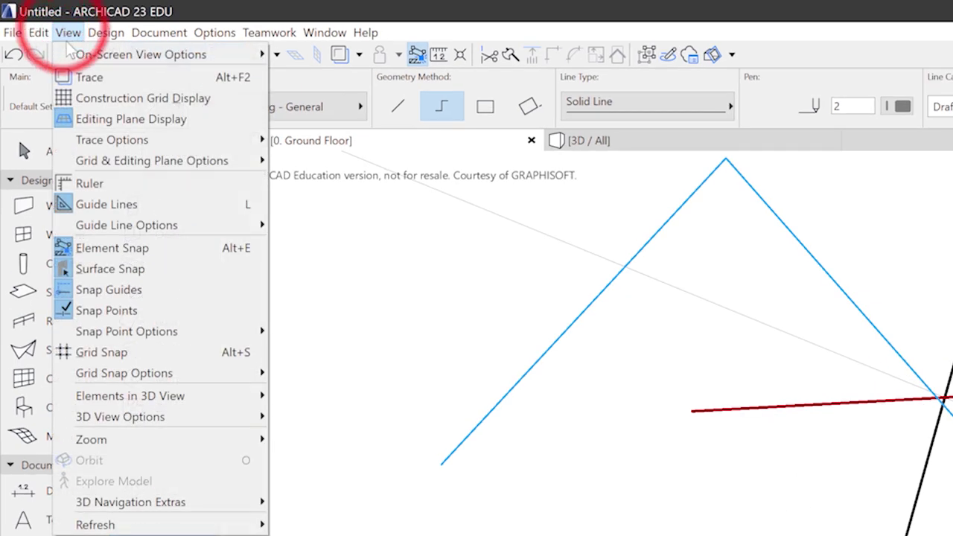
pyautogui.moveTo(119, 445)
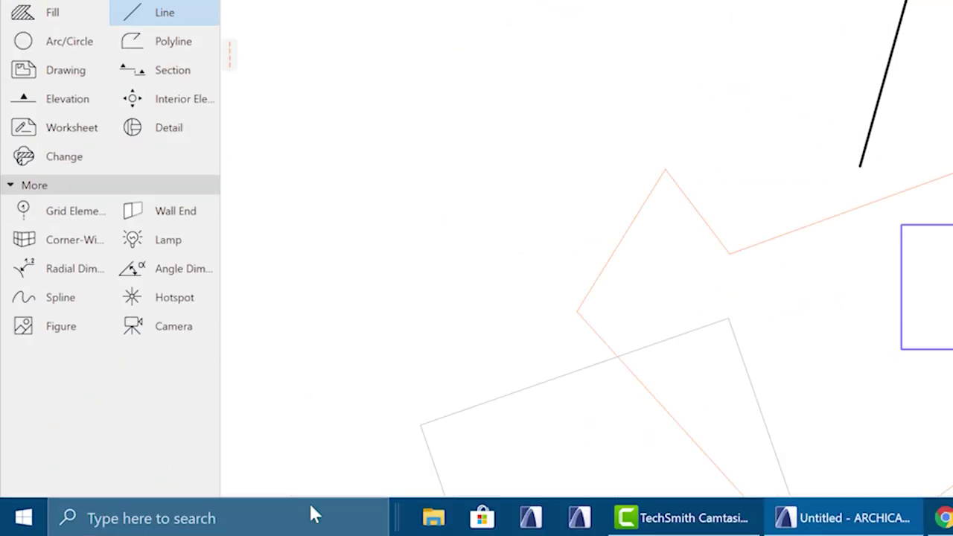
pyautogui.click(305, 505)
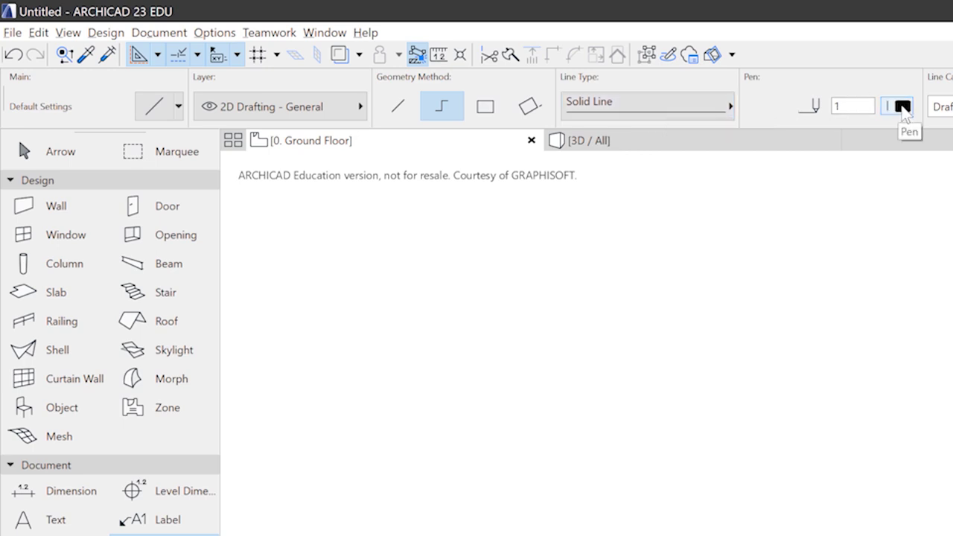
# Step: Draw a four-node zigzag polyline across the plan and pan toward it
pyautogui.click(596, 532)
pyautogui.click(849, 427)
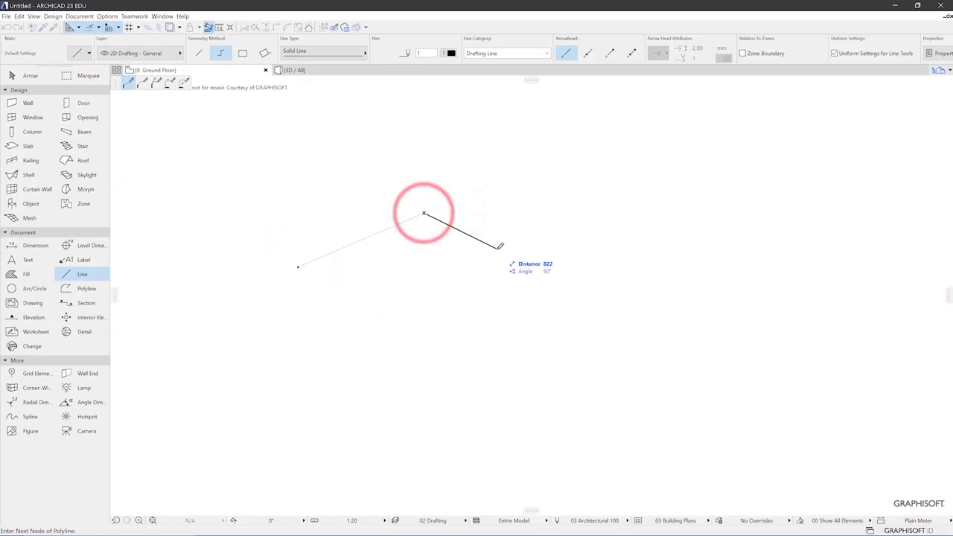
pyautogui.click(952, 498)
pyautogui.doubleClick(579, 227)
pyautogui.scroll(3, 504, 225)
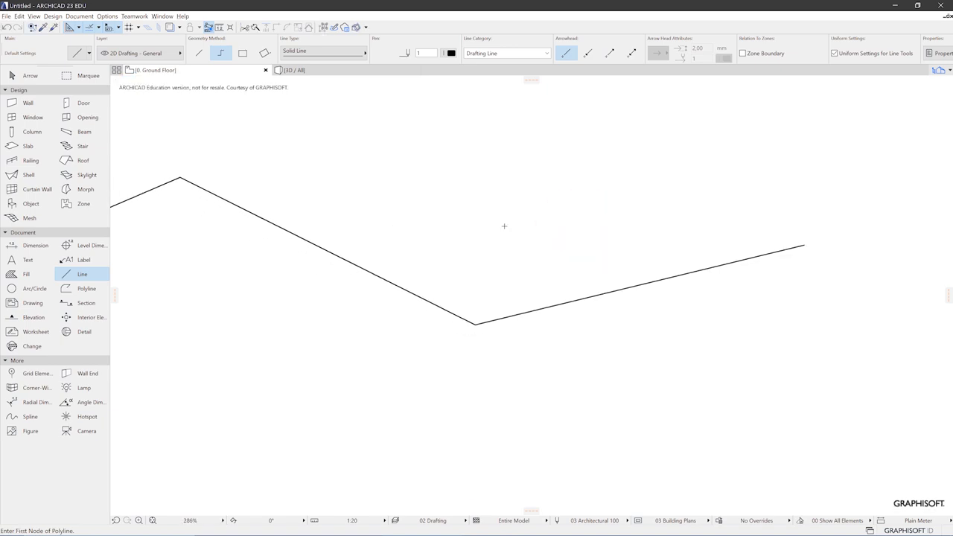
pyautogui.moveTo(484, 232); pyautogui.dragTo(611, 260, button='middle')
pyautogui.scroll(-1, 600, 264)
pyautogui.scroll(-1, 503, 377)
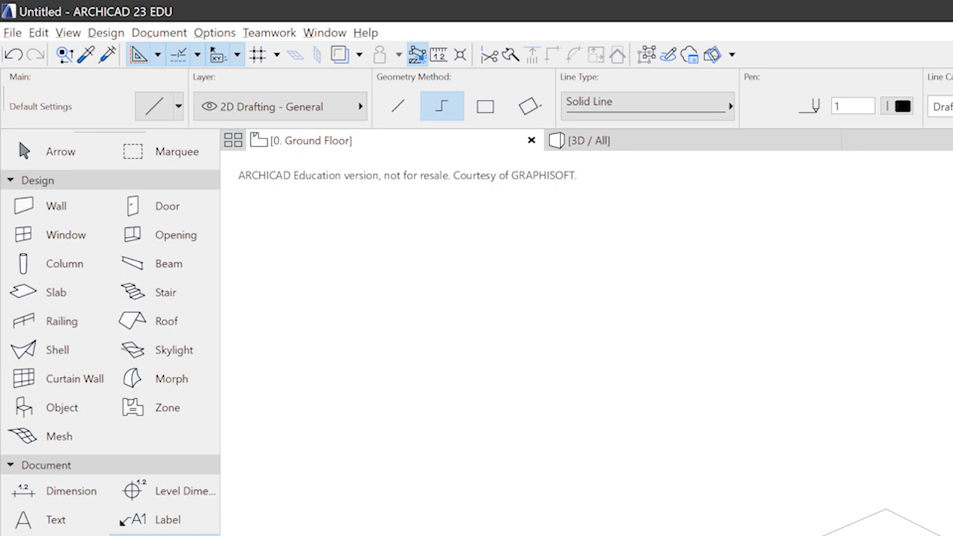
# Step: Select the zigzag polyline and give it the Wave line type with red pen 8
pyautogui.click(63, 152)
pyautogui.click(694, 454)
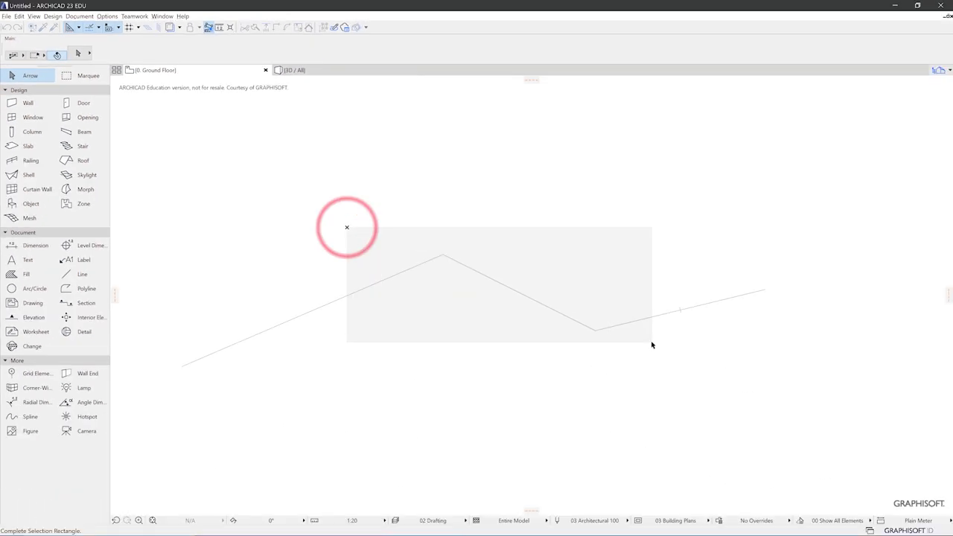
pyautogui.click(651, 344)
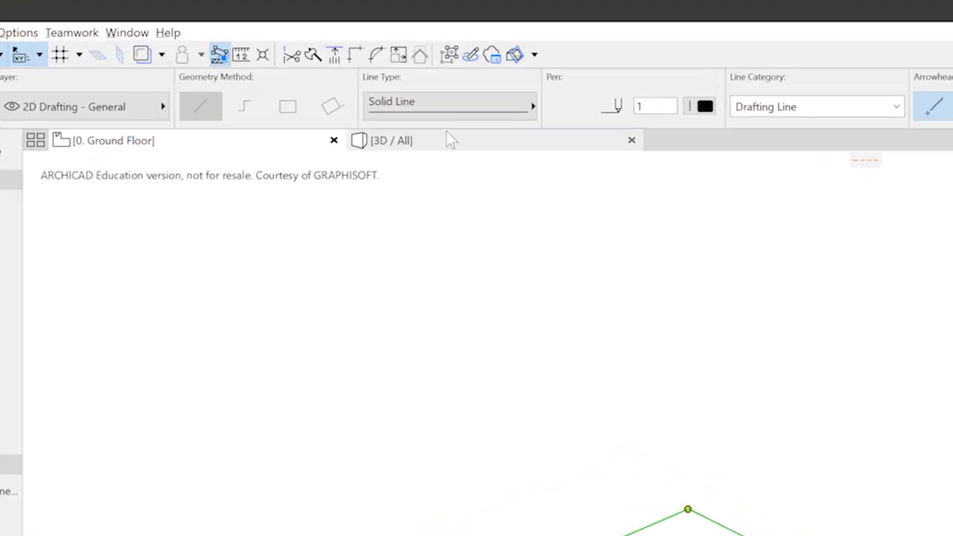
pyautogui.click(428, 106)
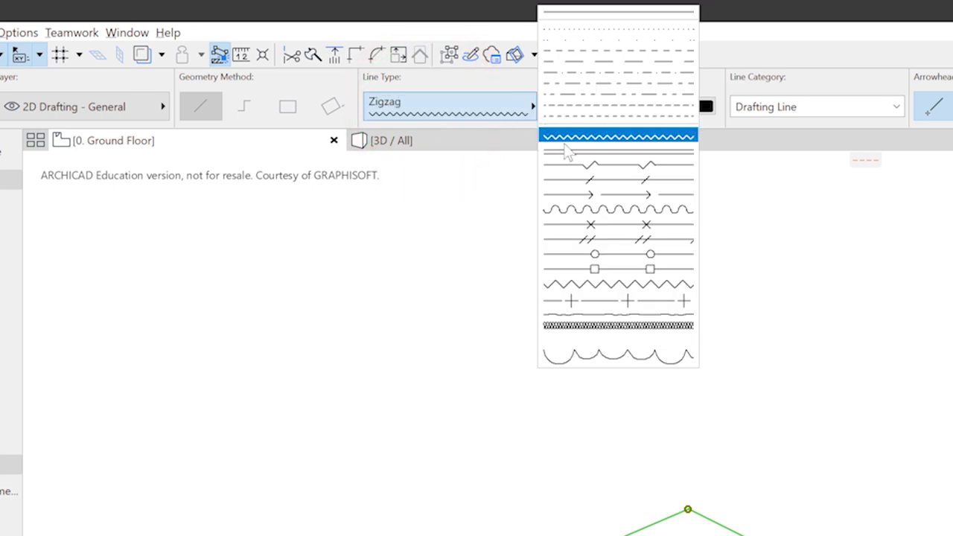
pyautogui.click(578, 208)
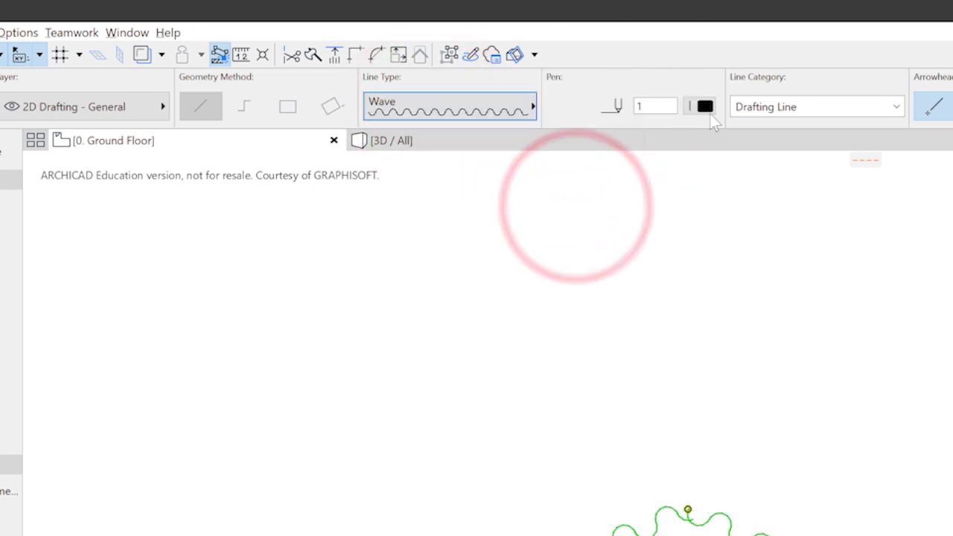
pyautogui.click(705, 107)
pyautogui.click(855, 106)
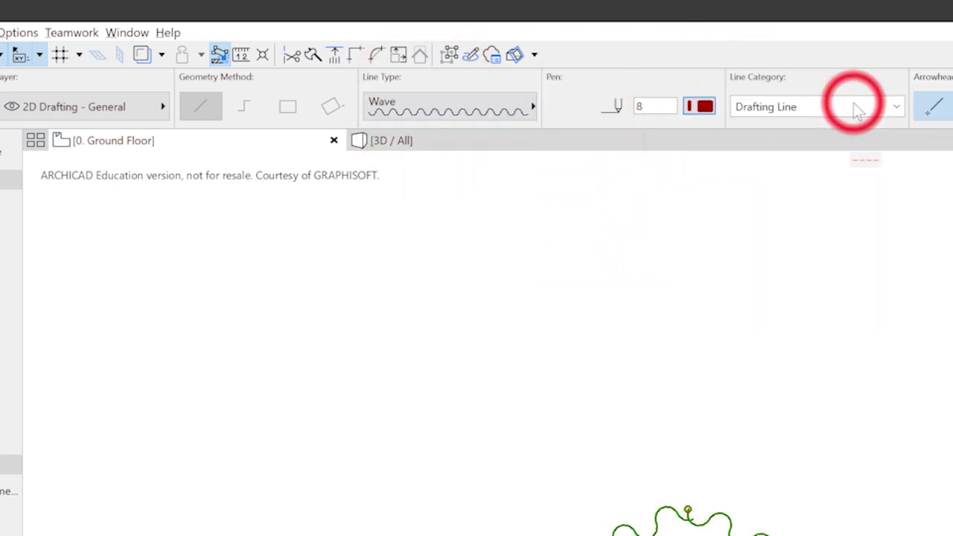
pyautogui.click(952, 389)
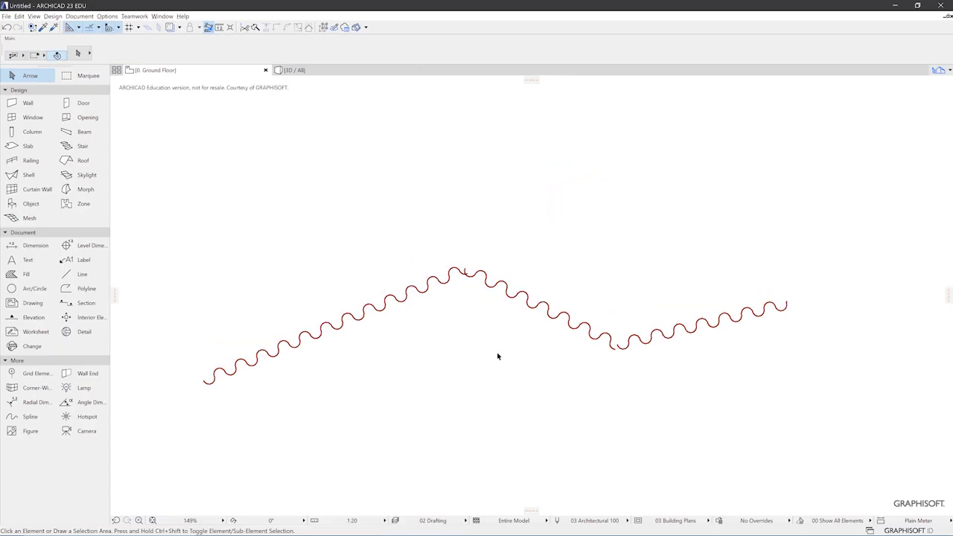
pyautogui.click(90, 276)
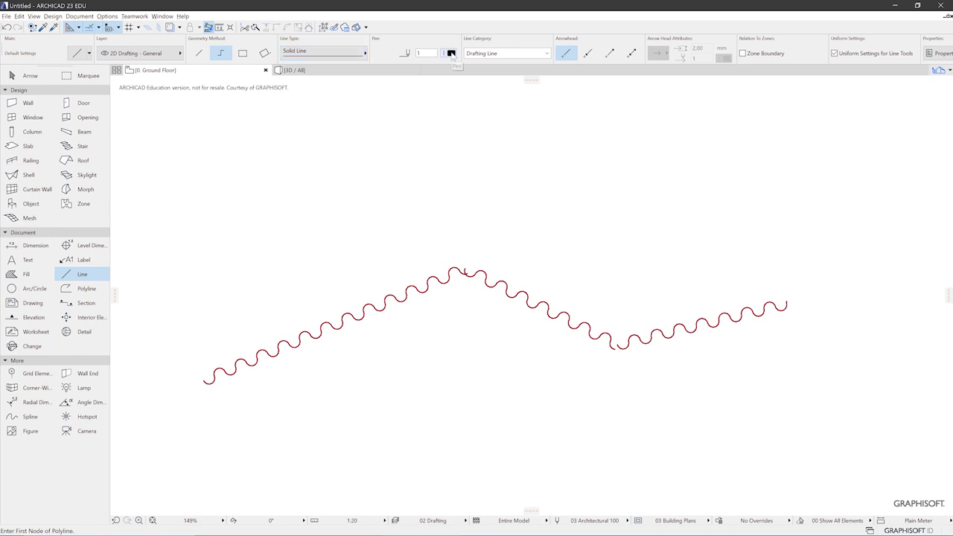
# Step: Copy the top solid line's settings onto the wave polyline
pyautogui.scroll(2, 431, 165)
pyautogui.scroll(1, 432, 165)
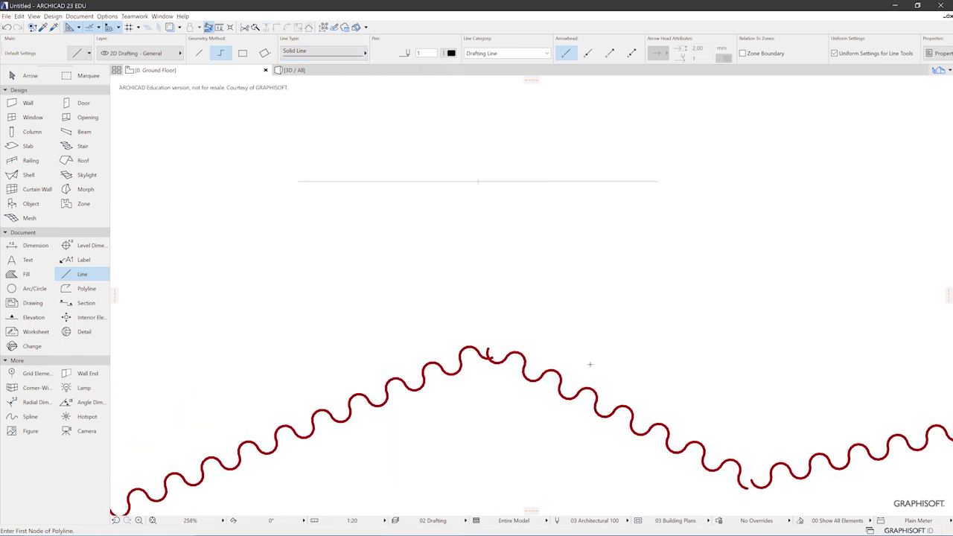
pyautogui.scroll(-2, 581, 321)
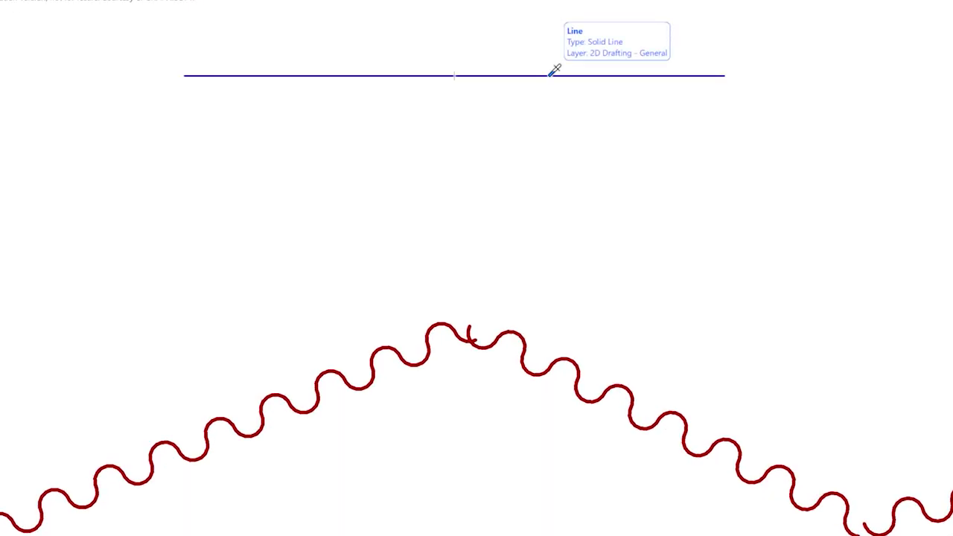
pyautogui.click(555, 75)
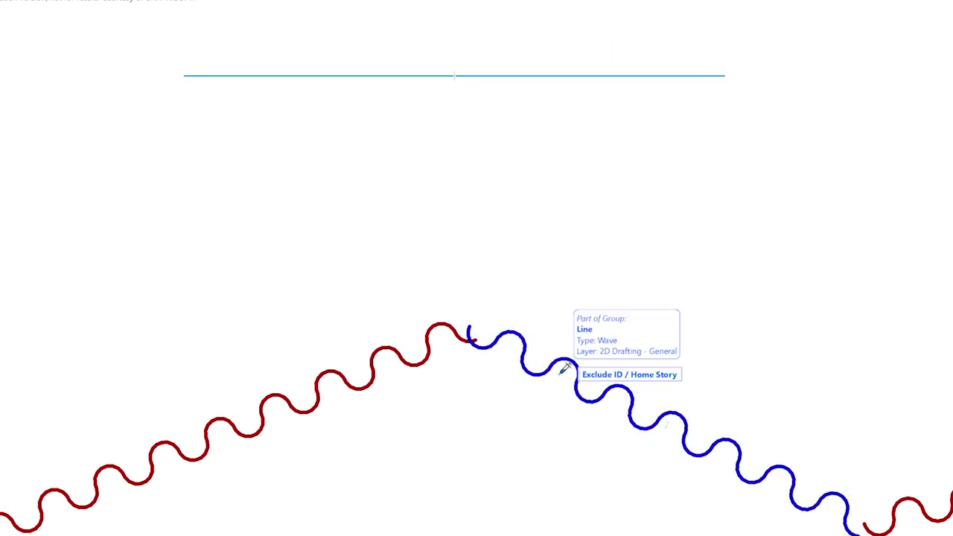
pyautogui.click(564, 369)
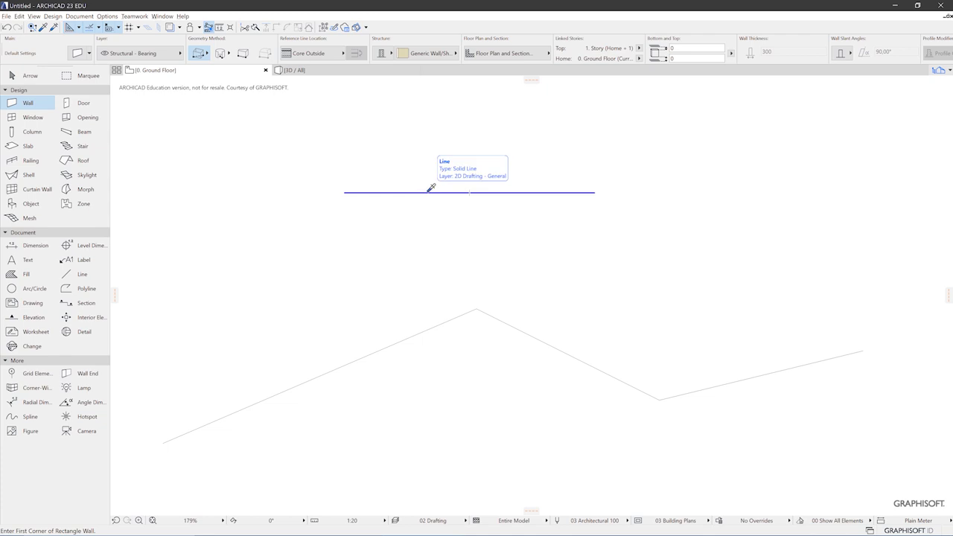
# Step: Pick up the insulation sample's settings and draw a new four-node insulation polyline
pyautogui.keyDown('alt'); pyautogui.click(430, 187); pyautogui.keyUp('alt')
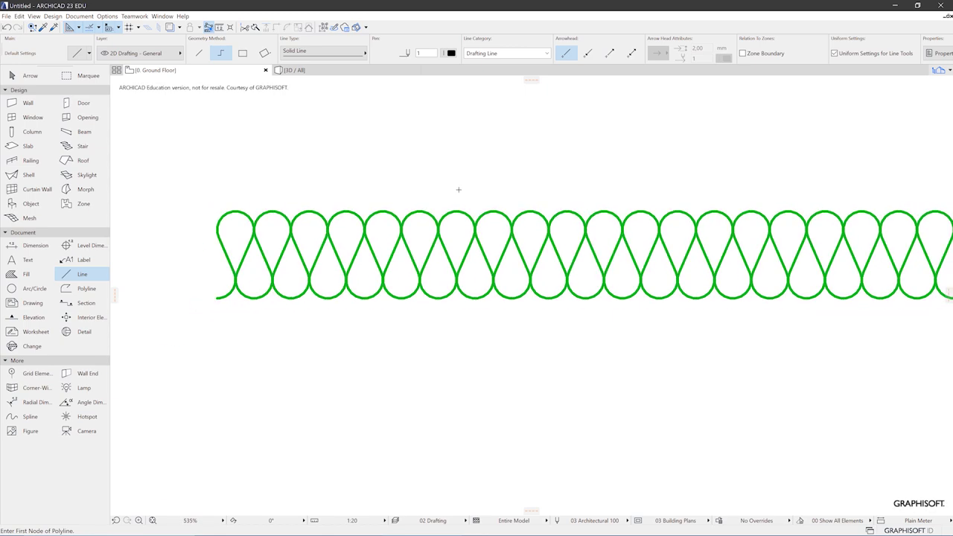
pyautogui.scroll(-5, 459, 190)
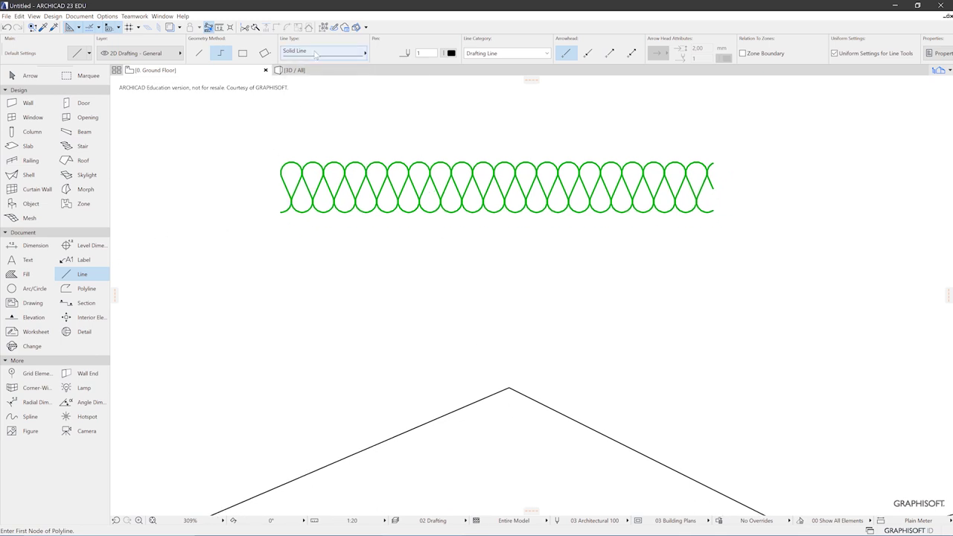
pyautogui.keyDown('alt'); pyautogui.click(432, 183); pyautogui.keyUp('alt')
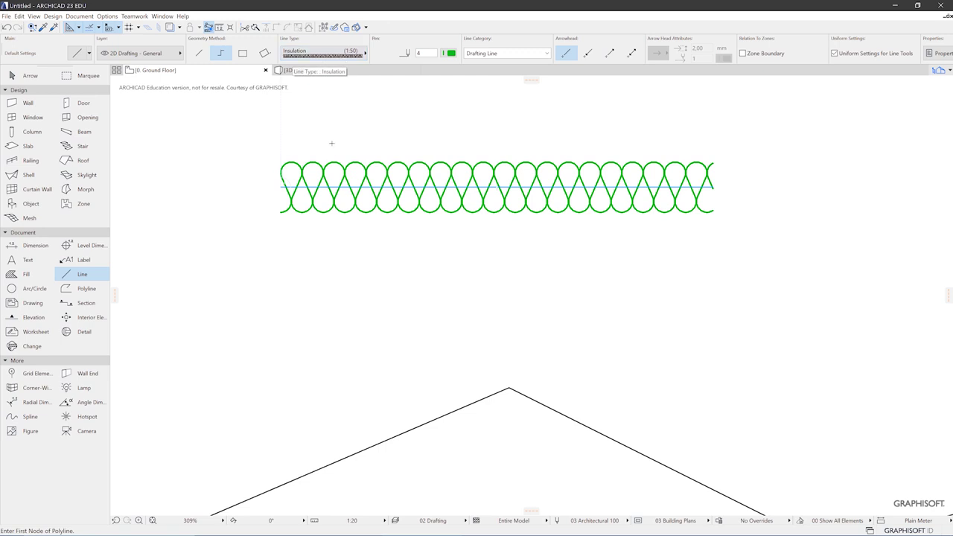
pyautogui.click(750, 340)
pyautogui.click(867, 455)
pyautogui.click(265, 484)
pyautogui.click(212, 362)
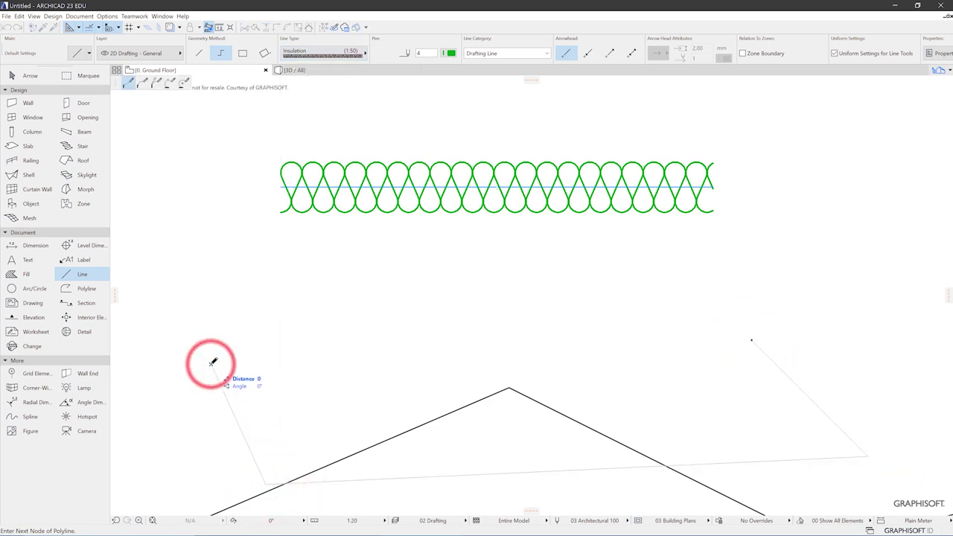
pyautogui.click(212, 363)
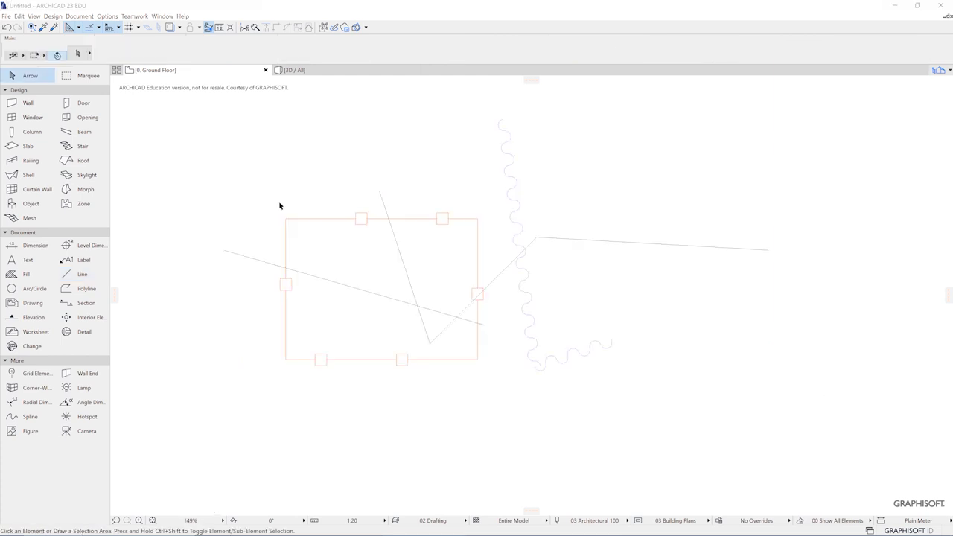
# Step: Move the selected rectangle onto the Model Unit - Zone layer and deselect it
pyautogui.click(340, 223)
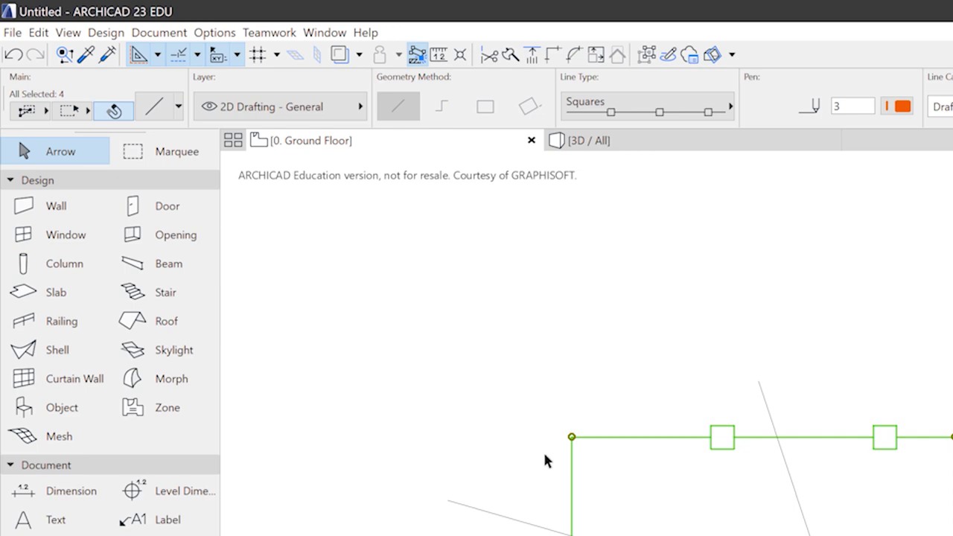
pyautogui.click(289, 106)
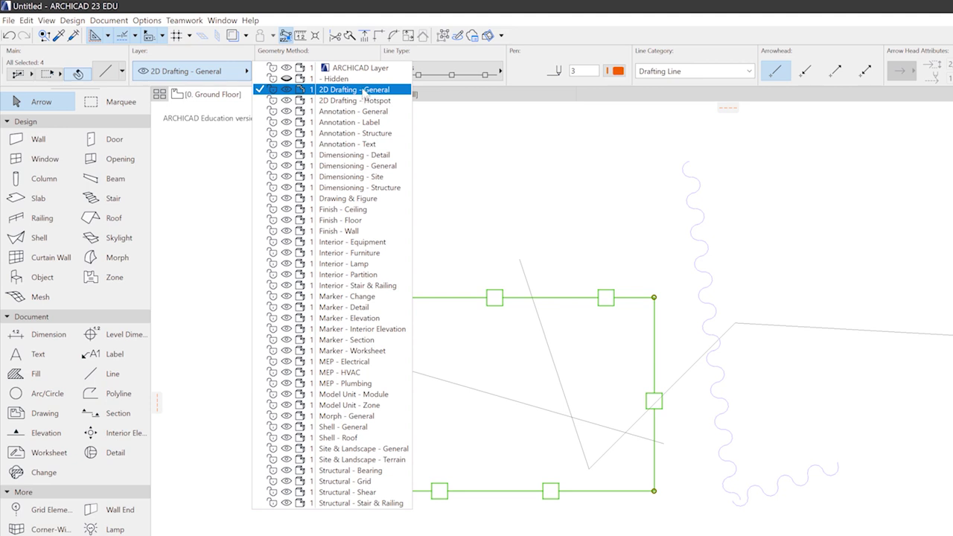
pyautogui.click(334, 406)
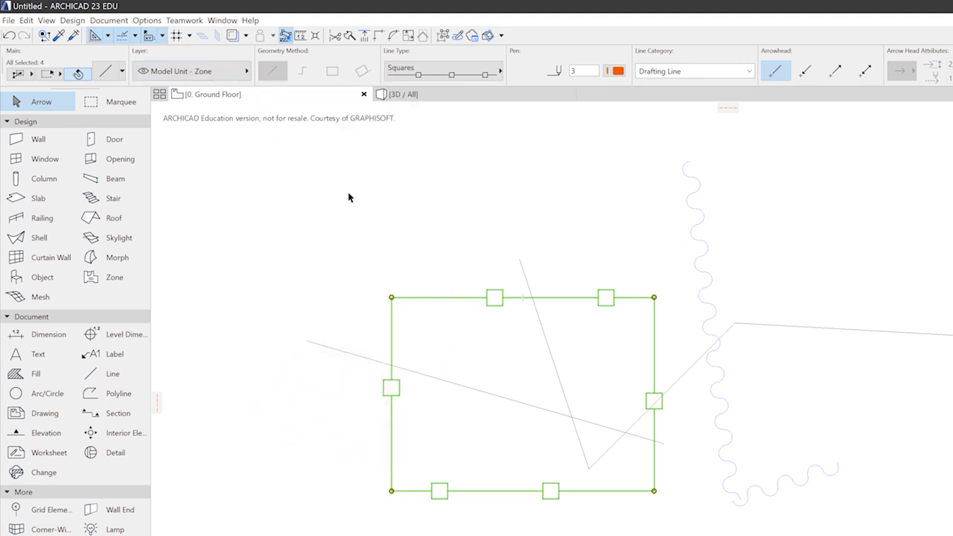
pyautogui.click(410, 229)
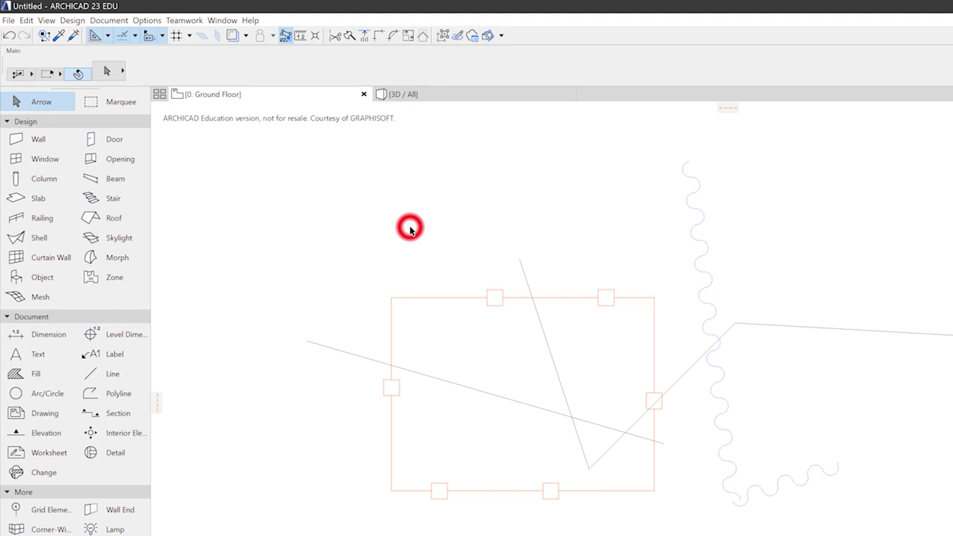
pyautogui.click(412, 297)
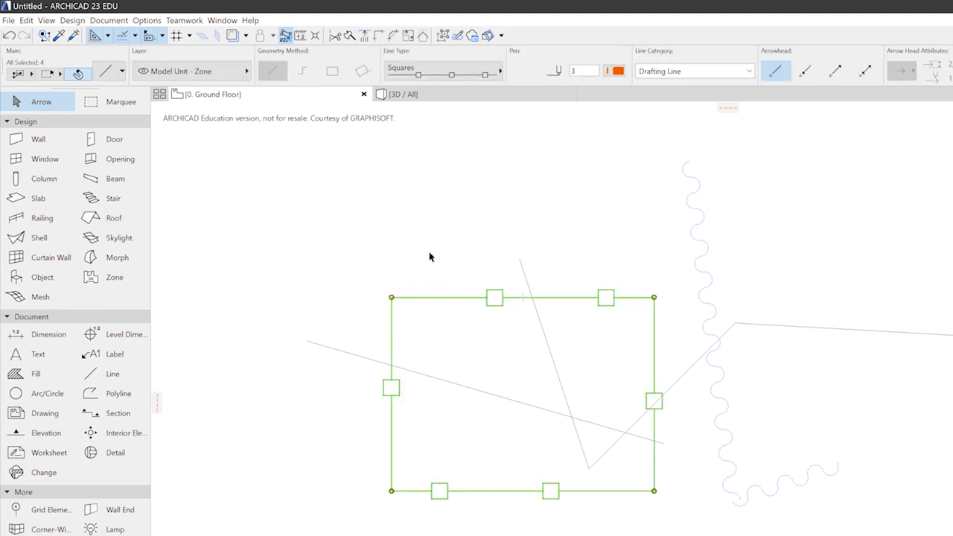
pyautogui.click(431, 253)
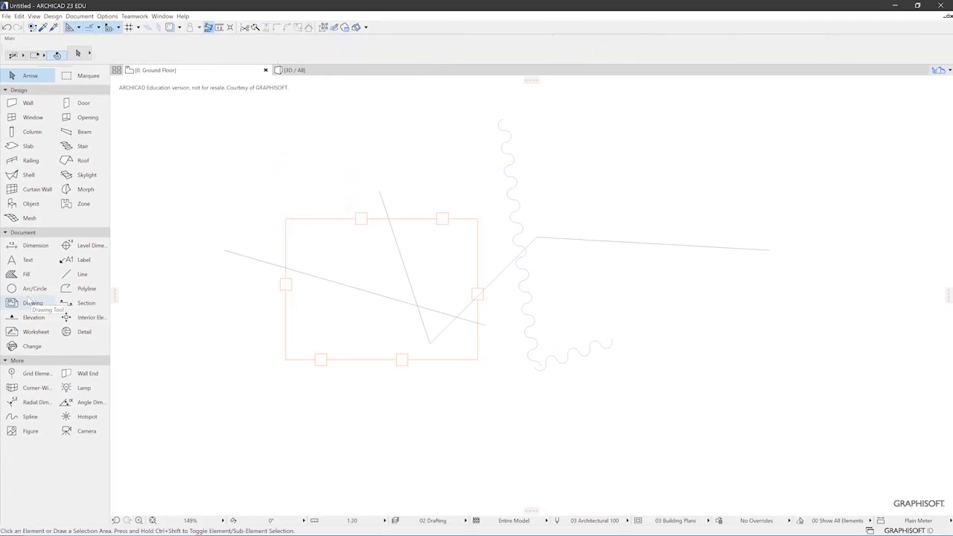
# Step: Check the layer list for new lines with the Line tool active
pyautogui.click(72, 273)
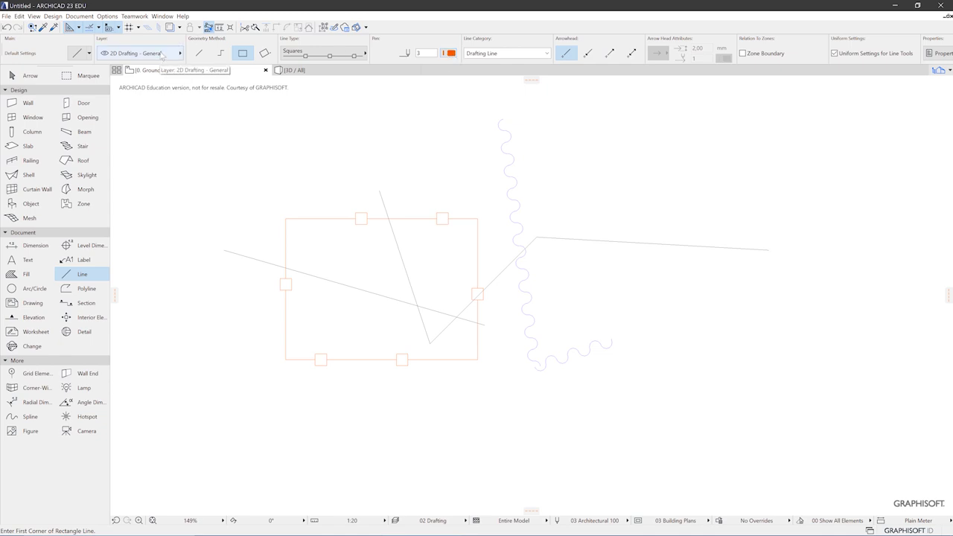
pyautogui.click(156, 53)
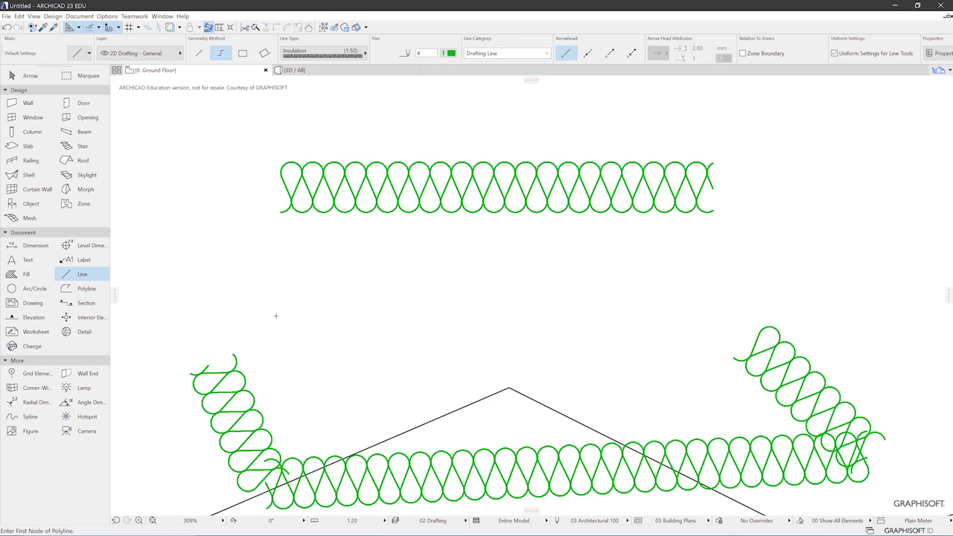
pyautogui.scroll(-5, 355, 283)
# Step: Delete every element on the plan and set new lines to Solid Line
pyautogui.hotkey('ctrl', 'a')
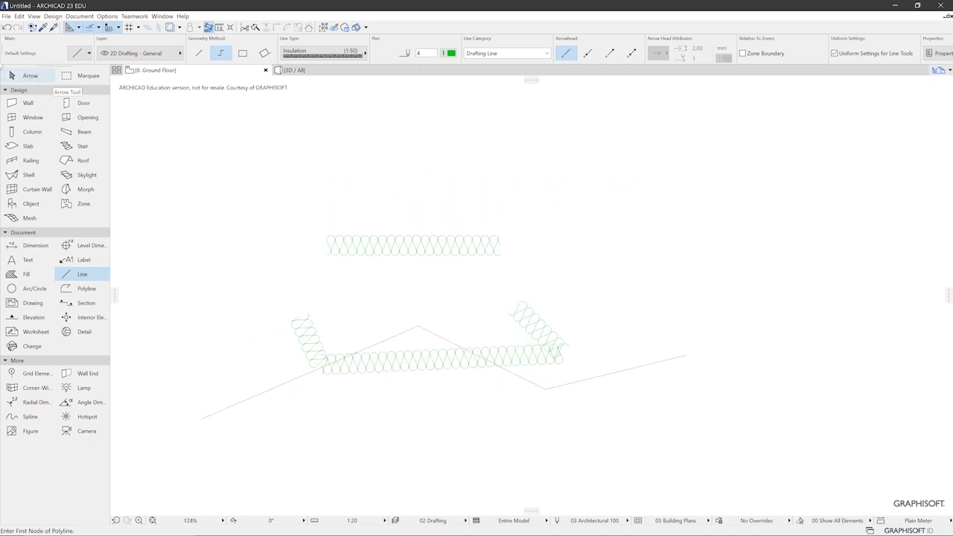
pyautogui.press('Delete')
pyautogui.click(94, 275)
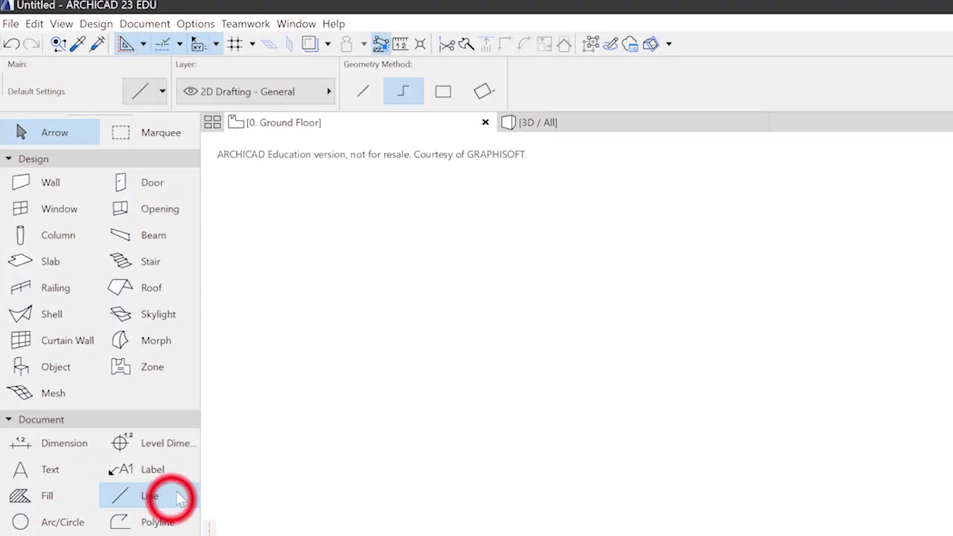
pyautogui.click(318, 52)
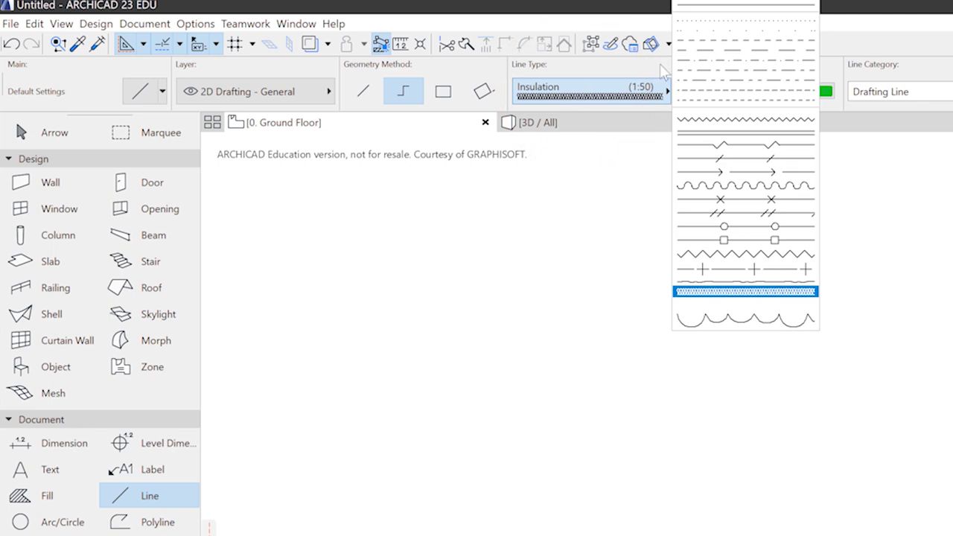
pyautogui.click(729, 9)
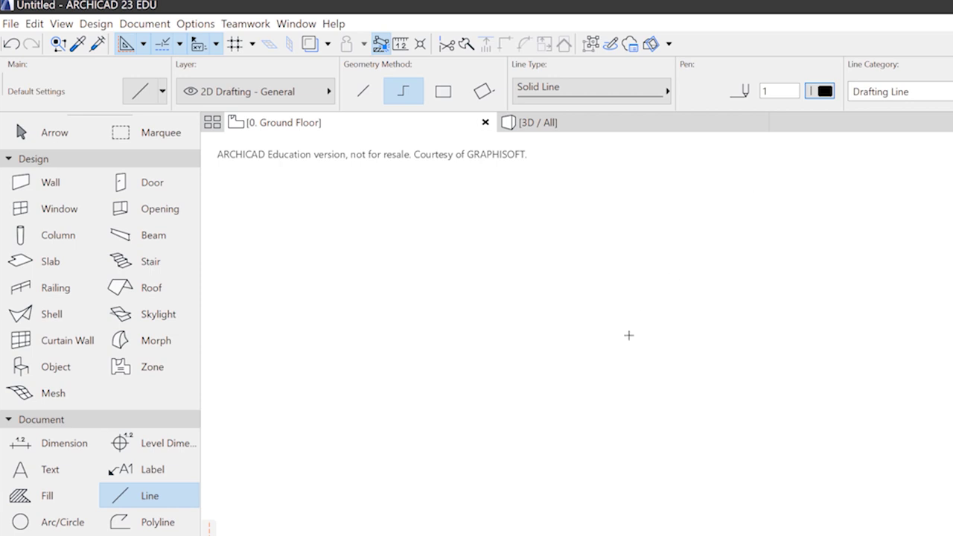
# Step: Review the Line Default Settings window, then draw one diagonal line on the plan
pyautogui.hotkey('ctrl', 't')
pyautogui.moveTo(939, 210); pyautogui.dragTo(642, 202)
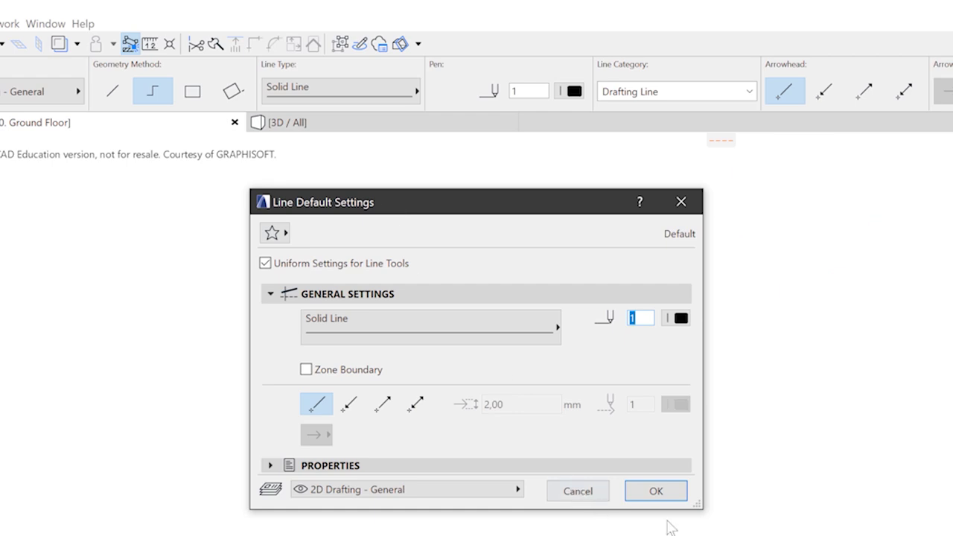
pyautogui.moveTo(697, 504); pyautogui.dragTo(723, 535)
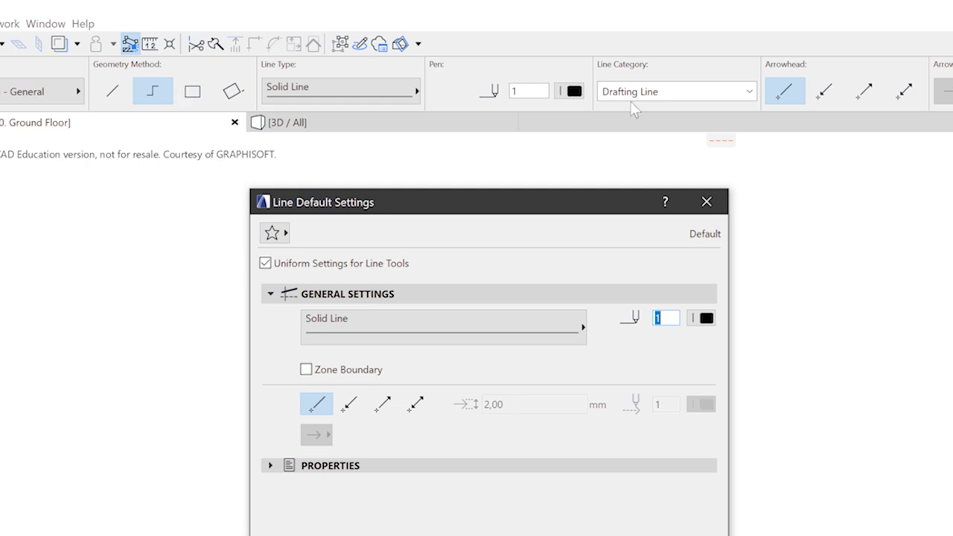
pyautogui.press('Return')
pyautogui.click(182, 450)
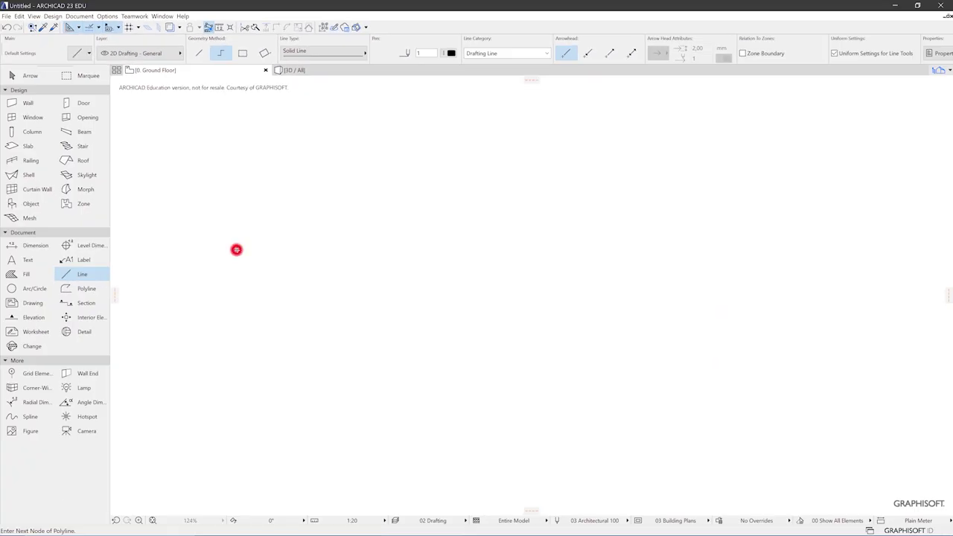
pyautogui.click(454, 312)
pyautogui.click(453, 312)
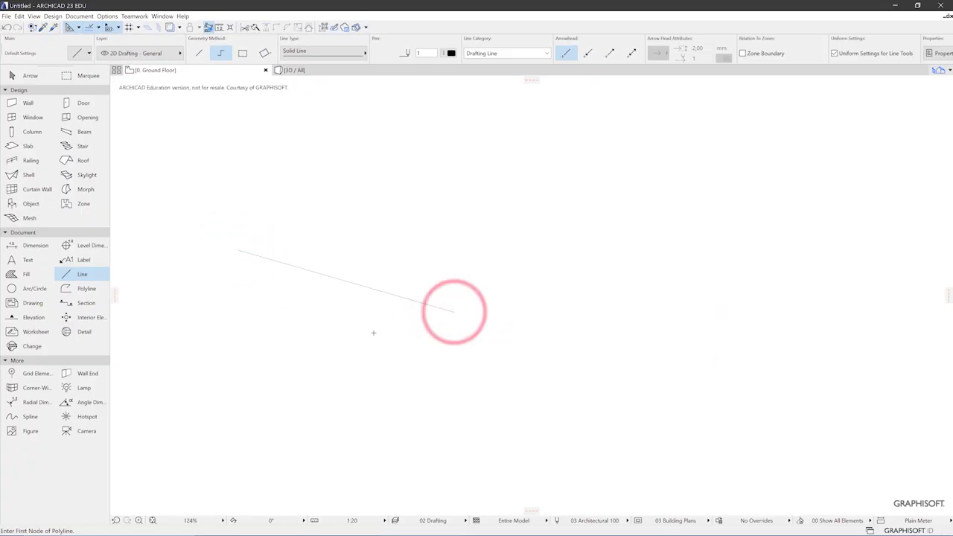
# Step: Inspect the new line's Selection Settings and the Line Default Settings (Solid Line, pen 1)
pyautogui.keyDown('shift'); pyautogui.click(348, 285); pyautogui.keyUp('shift')
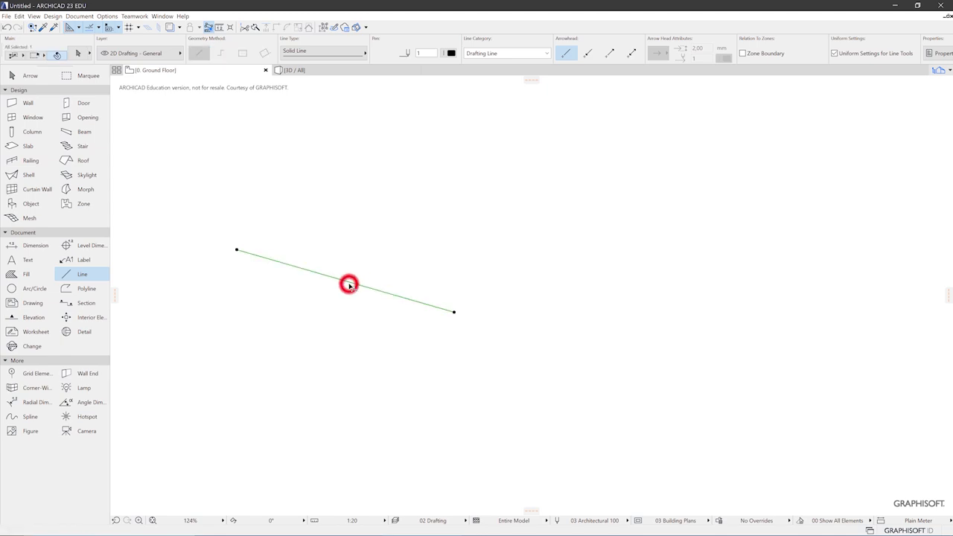
pyautogui.hotkey('ctrl', 't')
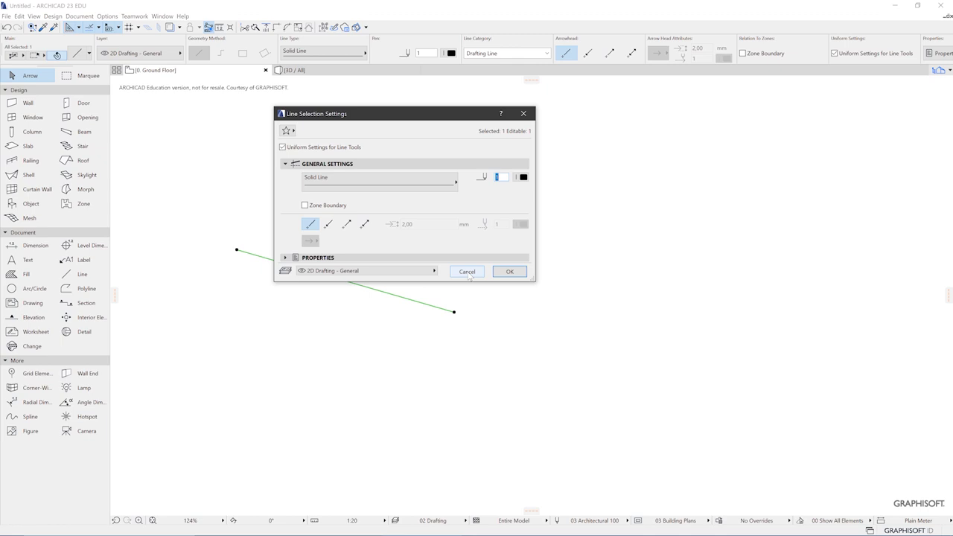
pyautogui.click(467, 271)
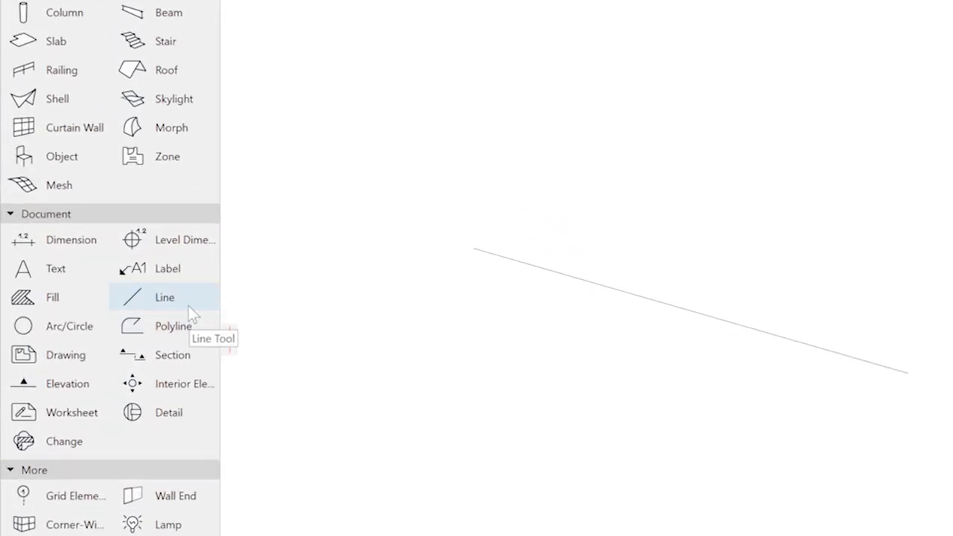
pyautogui.doubleClick(188, 298)
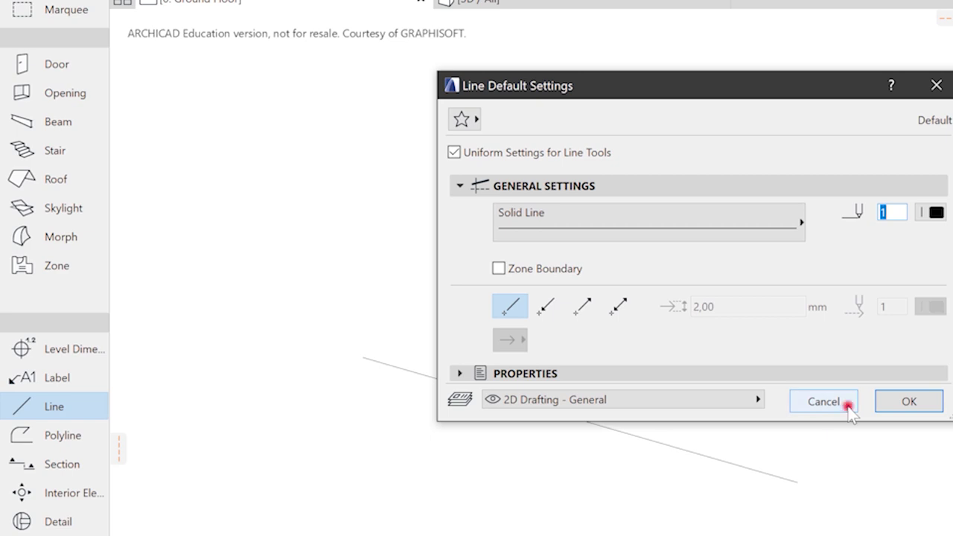
pyautogui.click(848, 402)
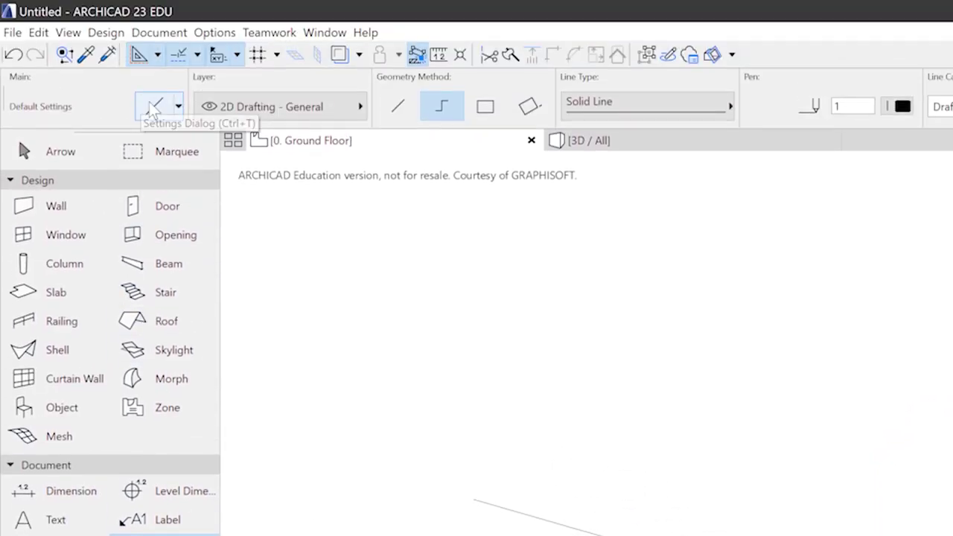
pyautogui.click(152, 107)
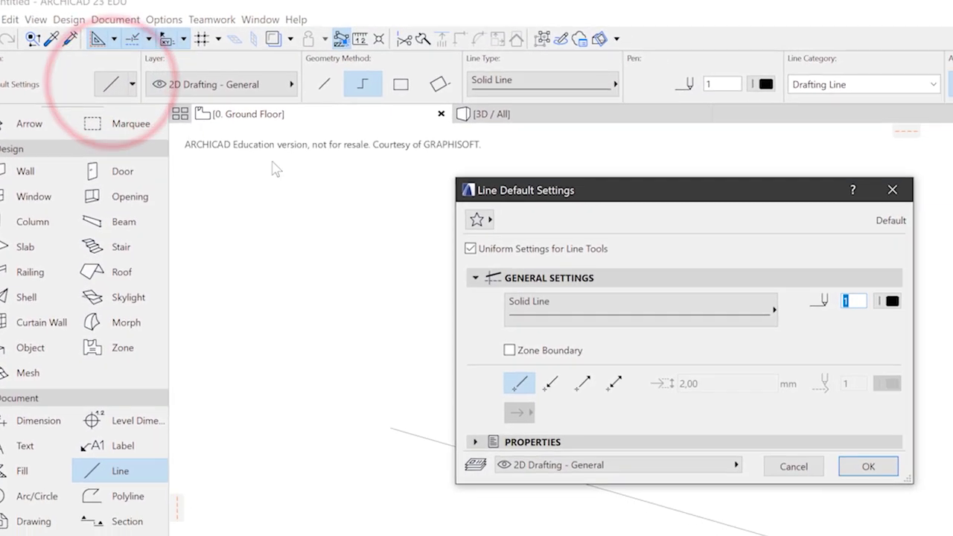